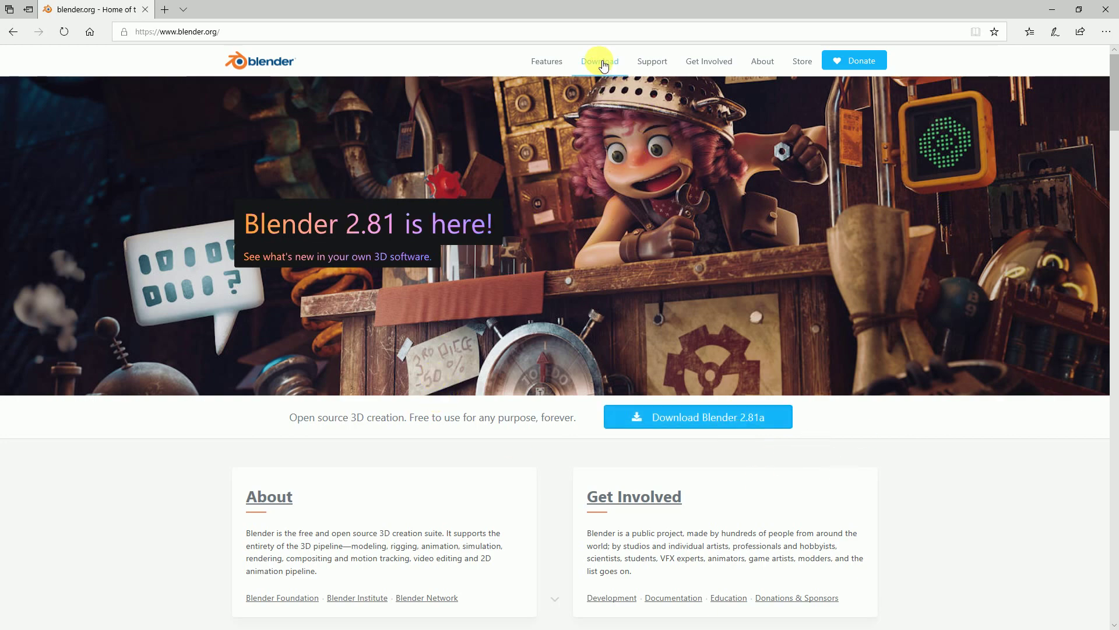
- Open Blender's download page and look through the versions offered for macOS, Linux and other platforms
click(603, 64)
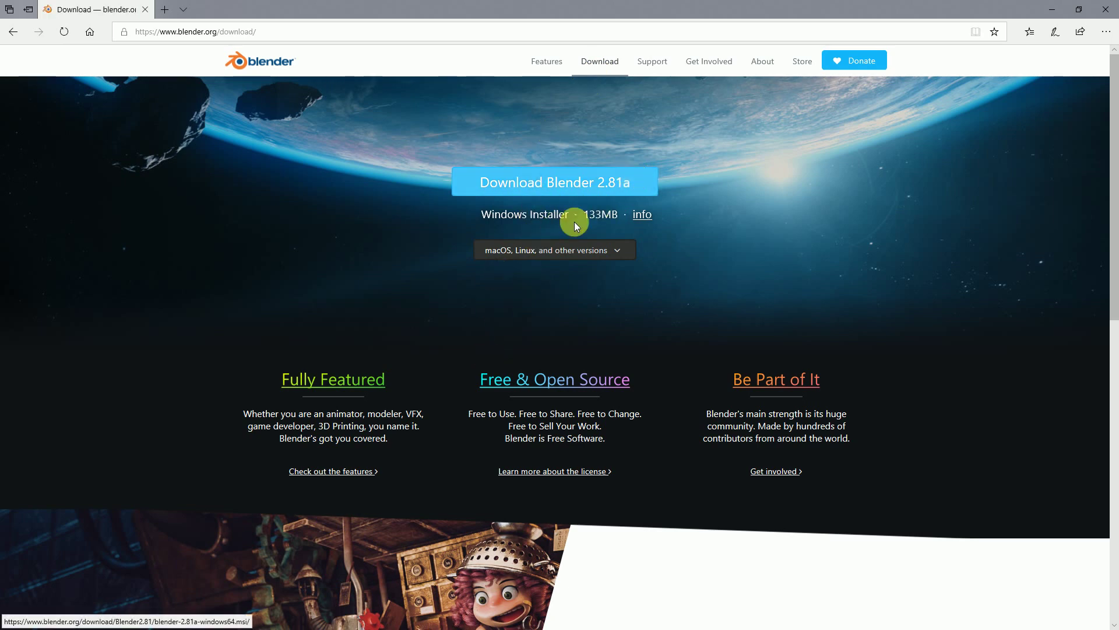
click(592, 251)
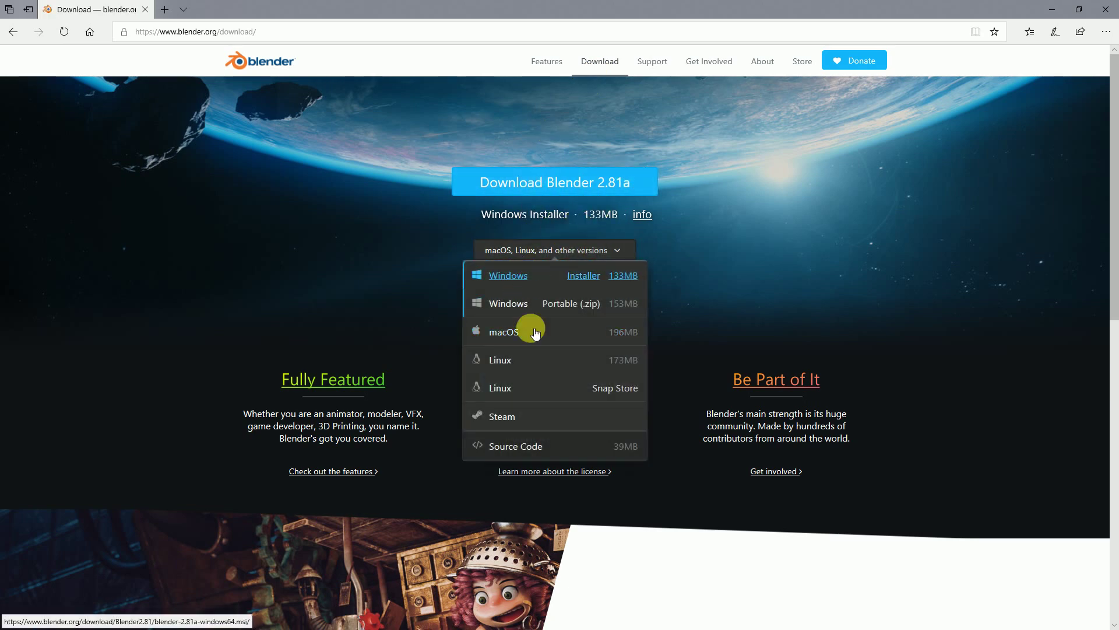
click(704, 206)
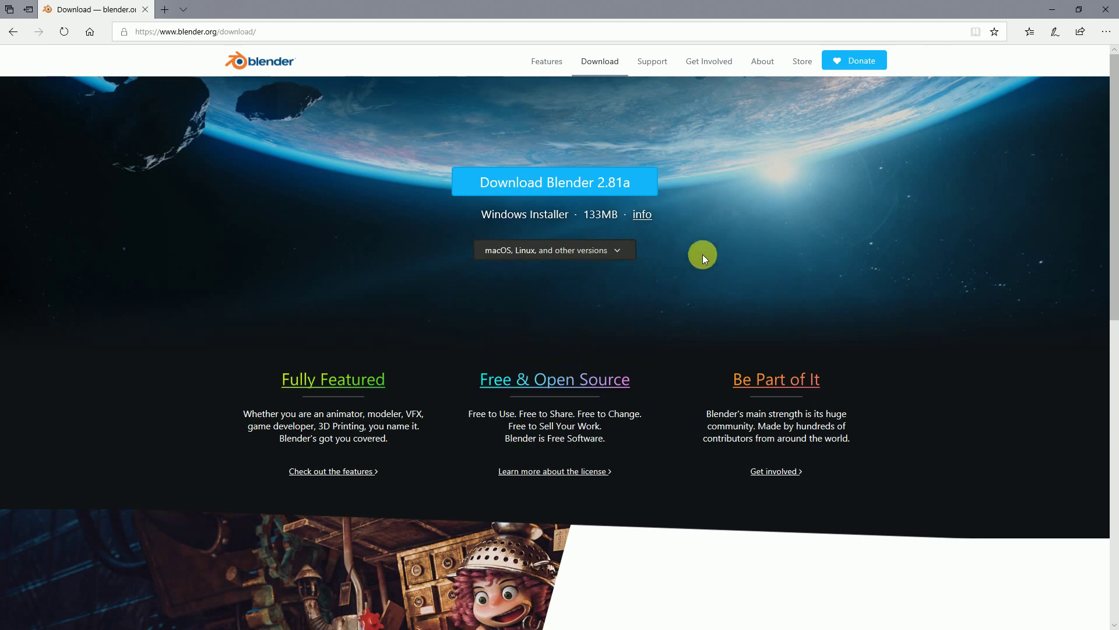
- Reduce the browser from full size, launch Blender and dismiss its splash screen
click(1081, 8)
mouse_move(465, 621)
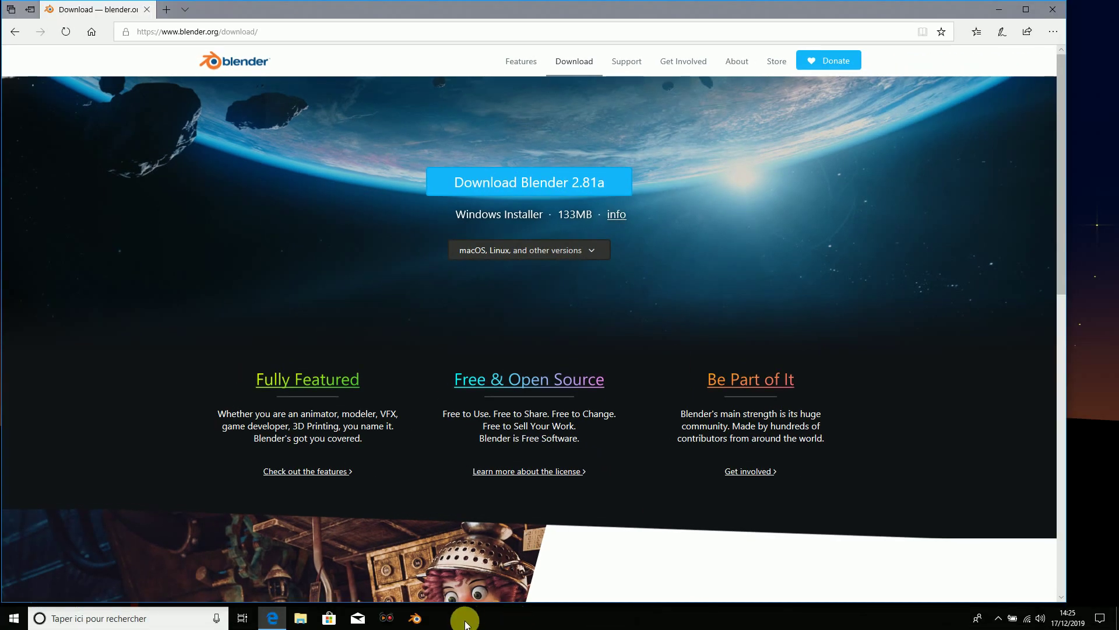
click(415, 617)
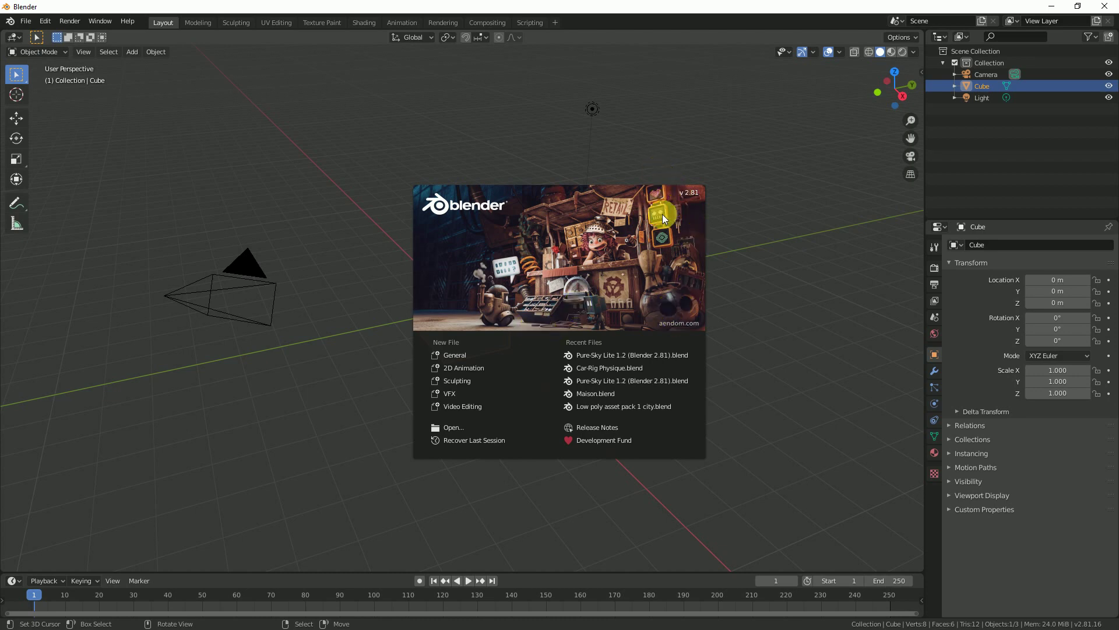
click(766, 234)
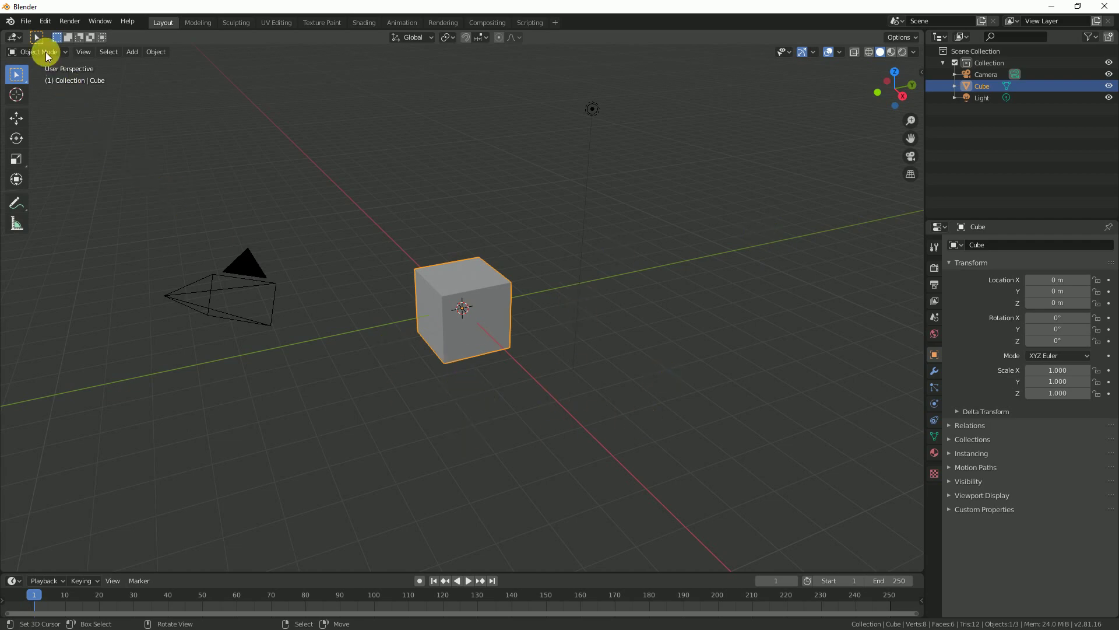
- Make the window fullscreen and enlarge the Properties editor by raising its border with the Outliner to just below the Light entry
click(102, 24)
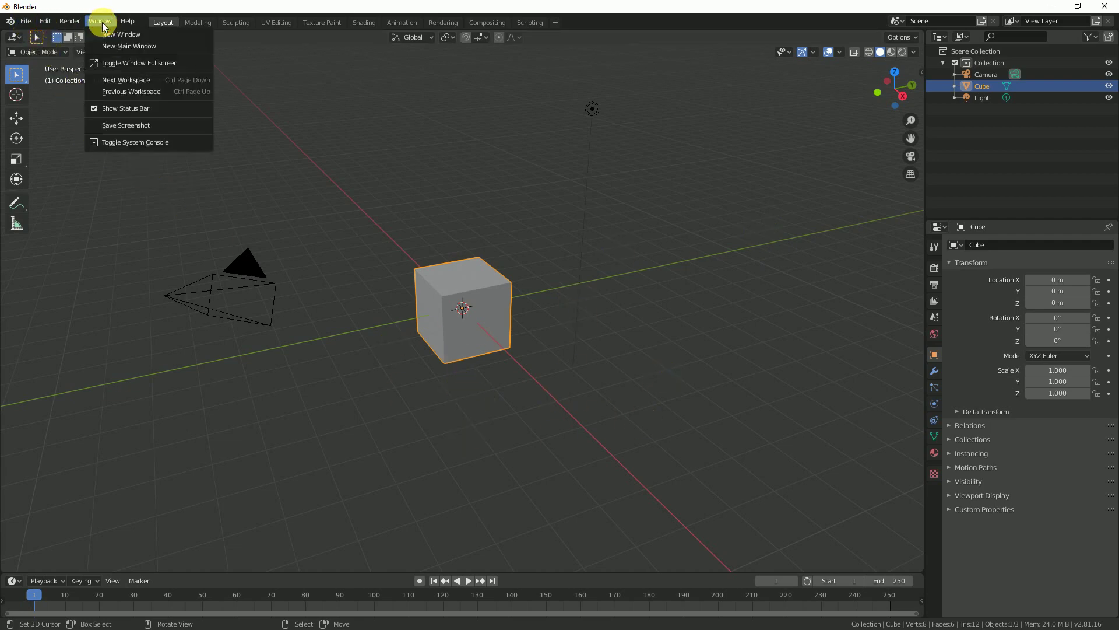
click(165, 63)
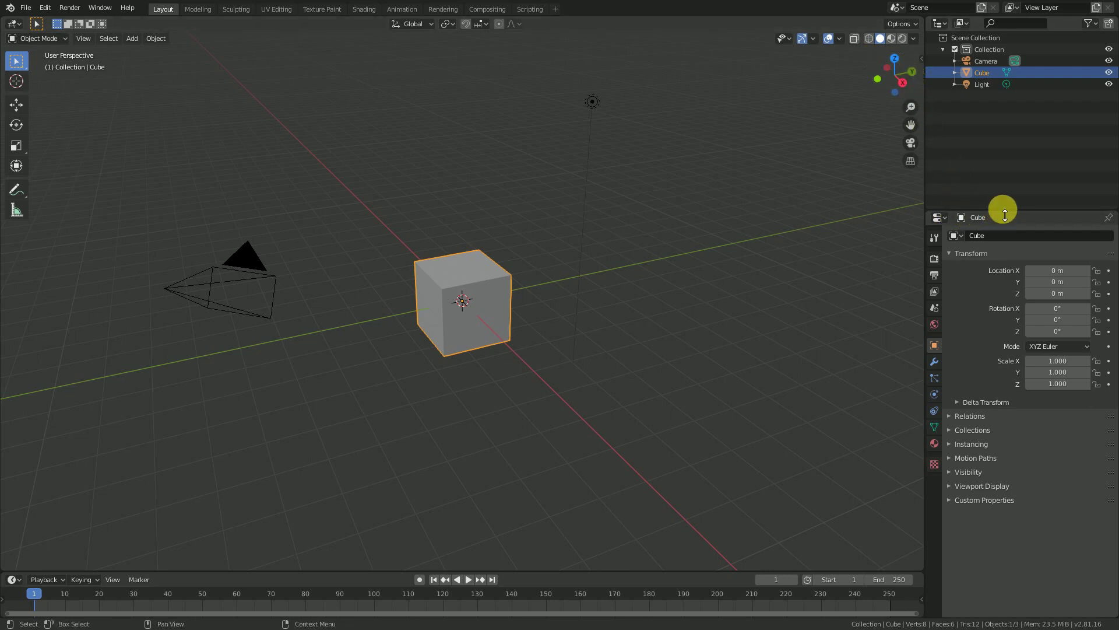
drag(1003, 214, 1016, 101)
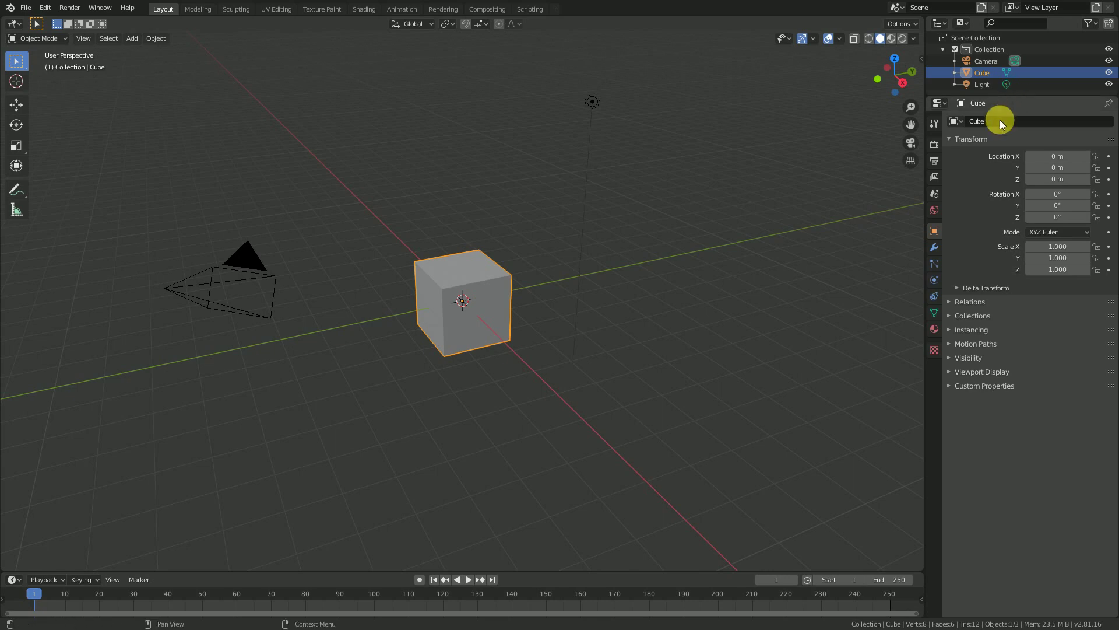
click(949, 138)
click(949, 138)
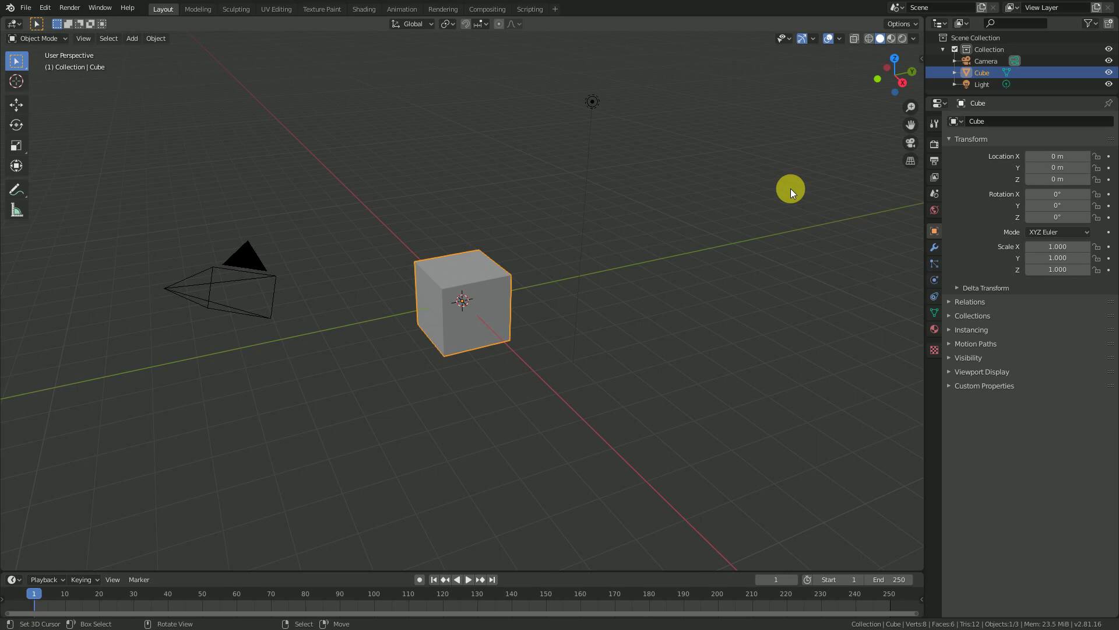
- Start the Shortcut VUr add-on docked at Left, and hide the 3D viewport's sidebar and toolbar
key(n)
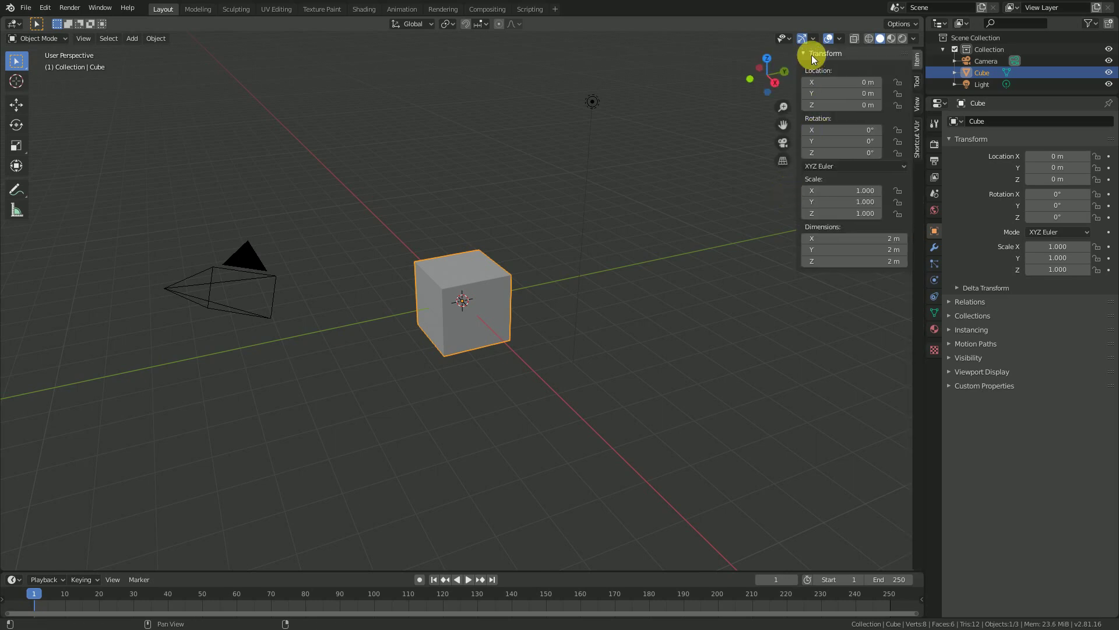
click(918, 138)
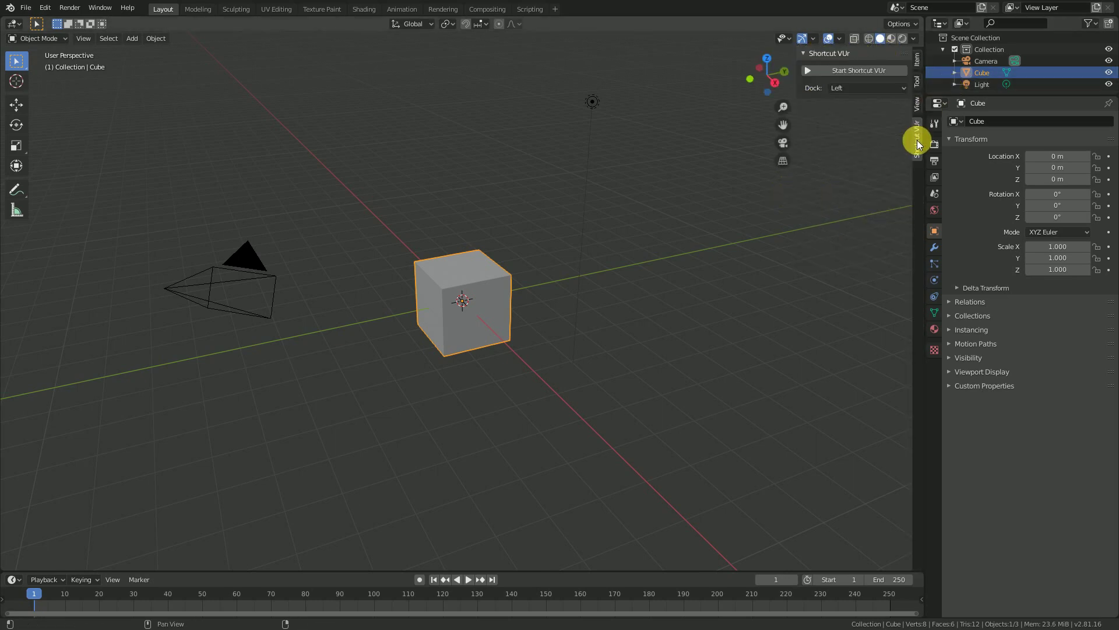
click(863, 70)
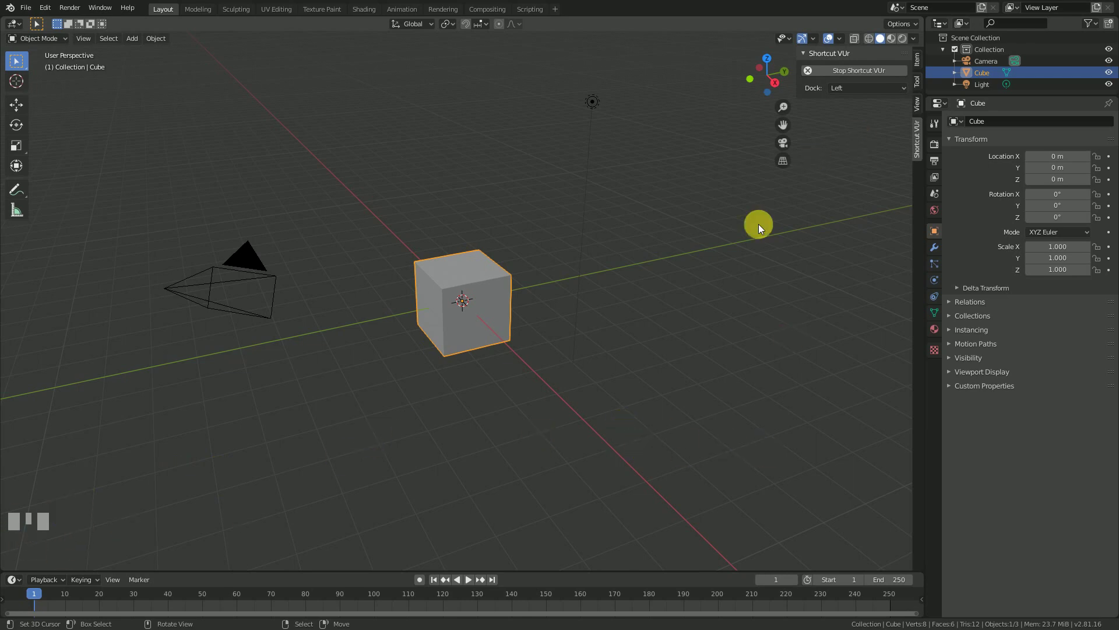
key(n)
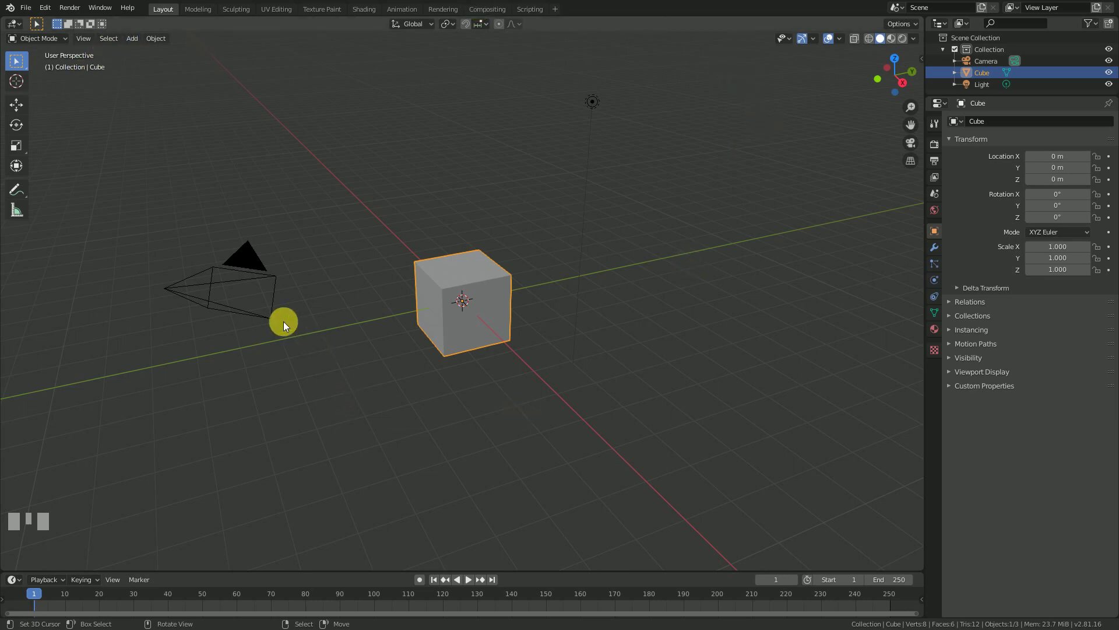
key(t)
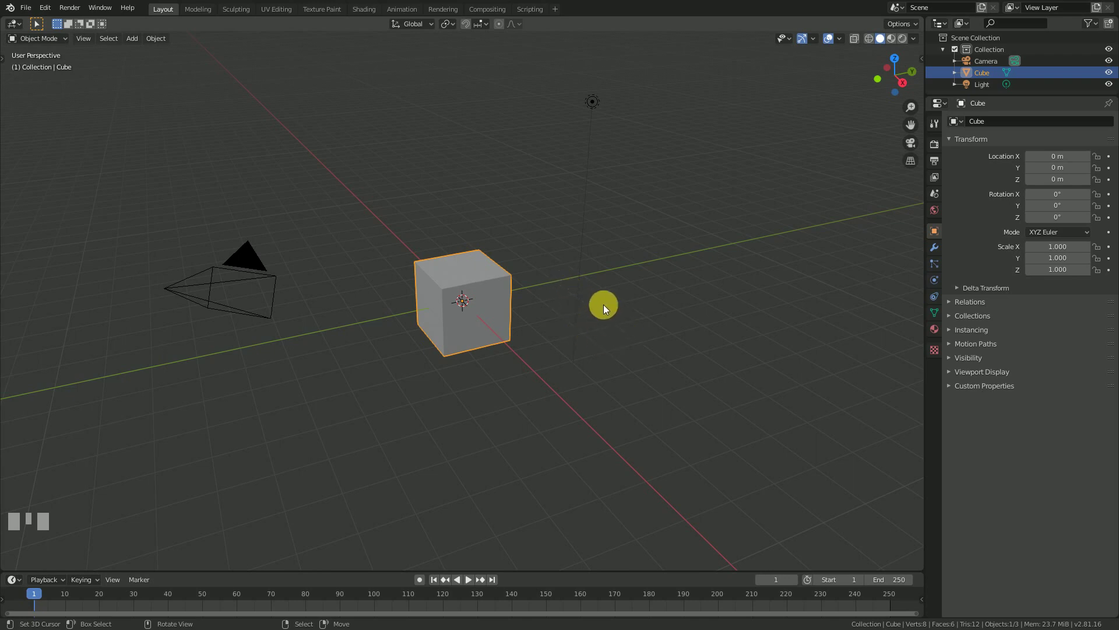
- Select the light, the camera and the cube alternately in the viewport, finishing with the cube selected
middle_drag(603, 304, 528, 288)
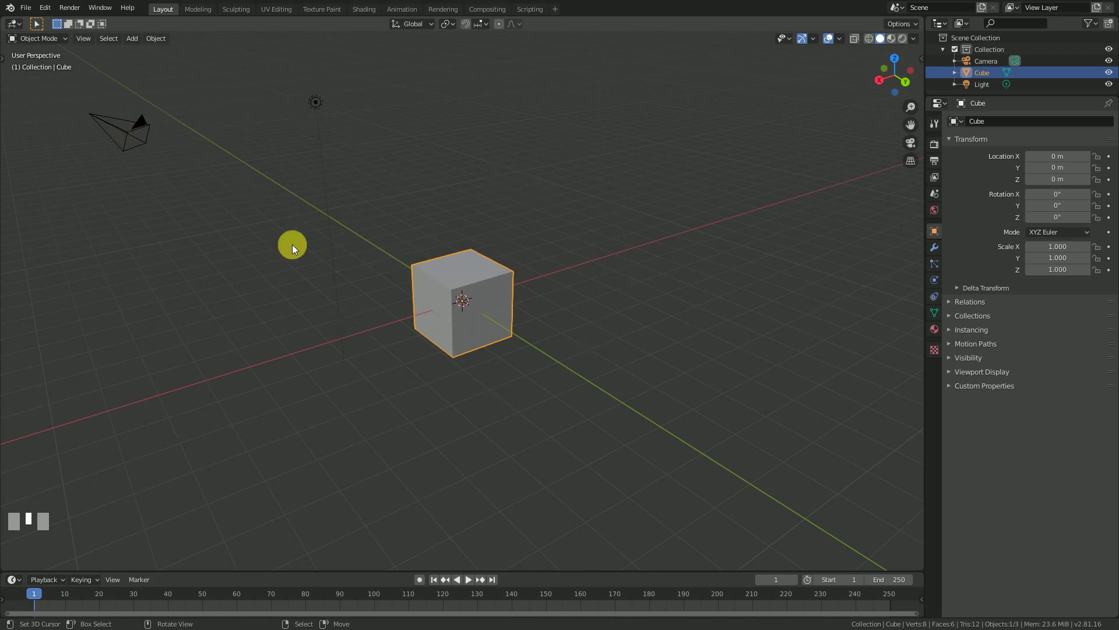
right_click(317, 103)
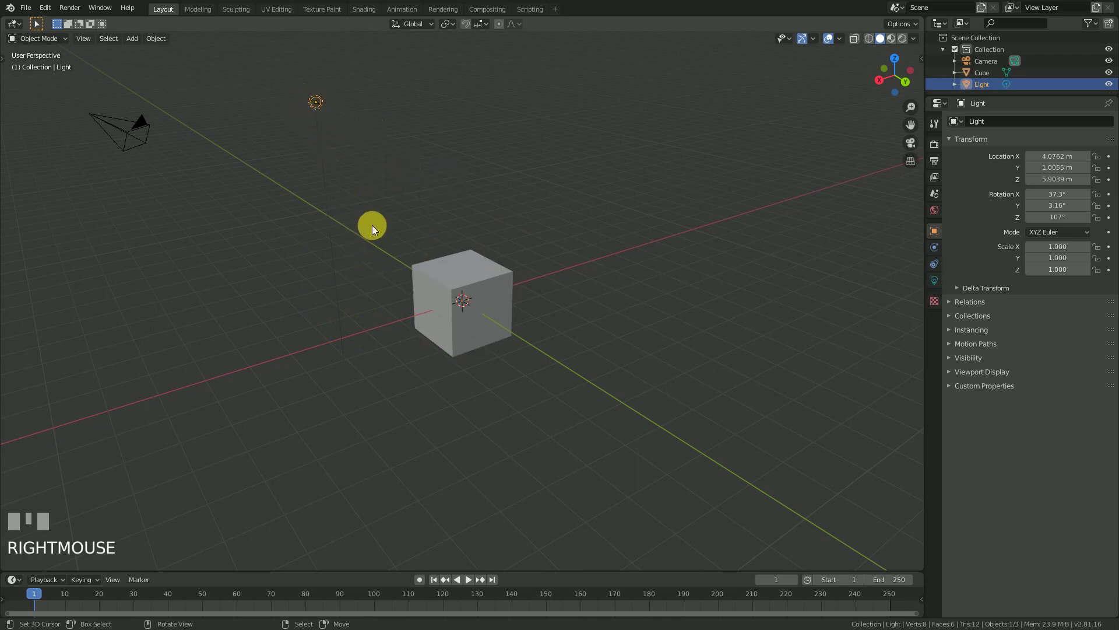
right_click(135, 125)
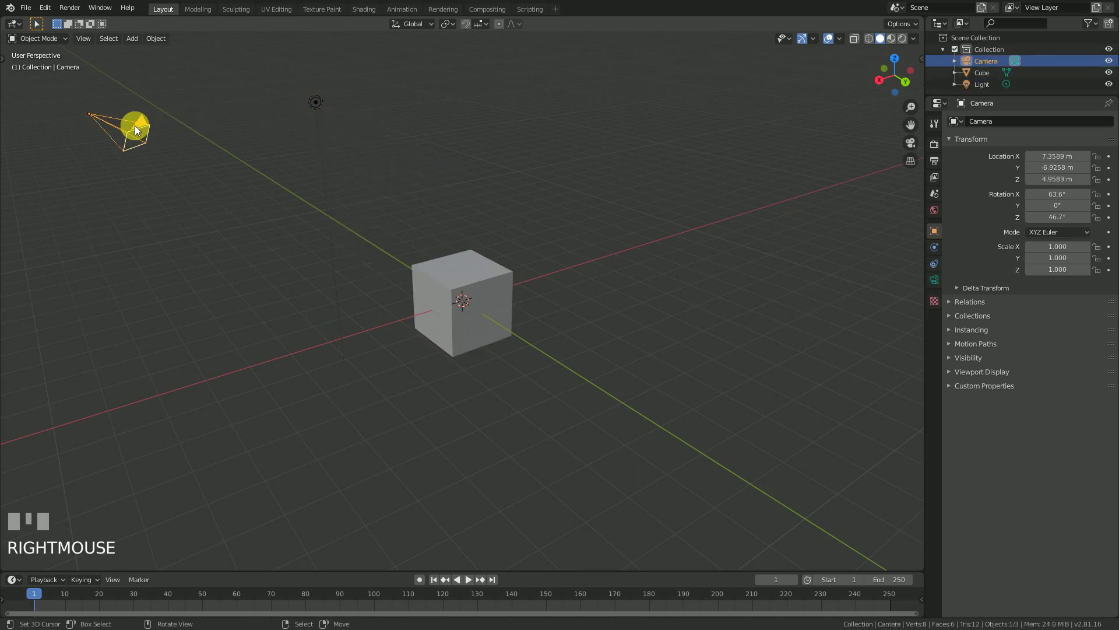
right_click(316, 102)
right_click(474, 271)
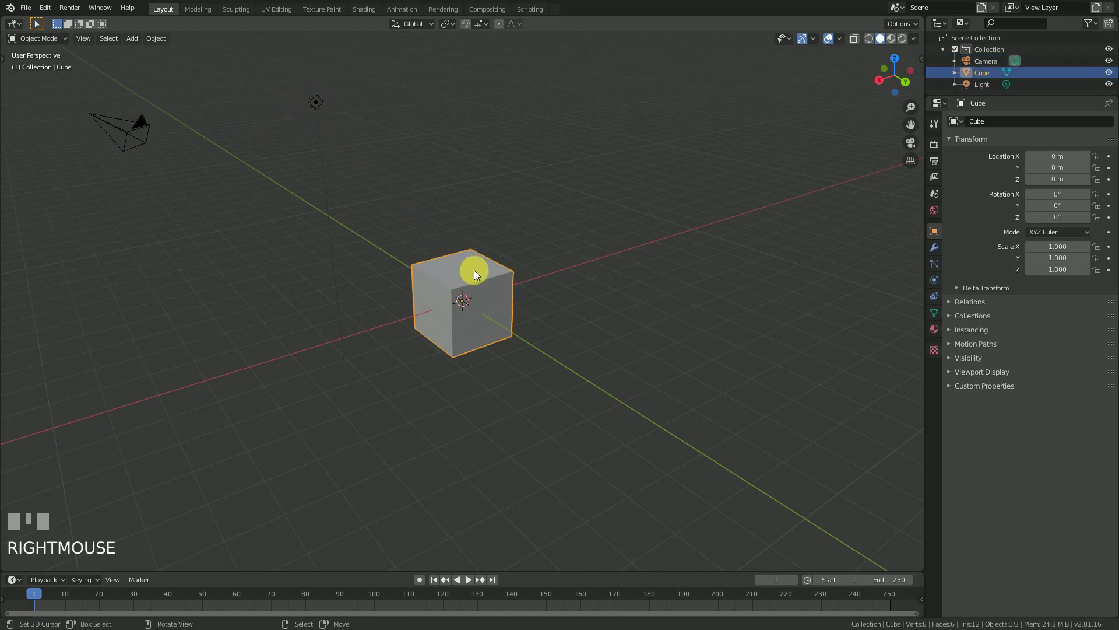
right_click(316, 104)
right_click(133, 124)
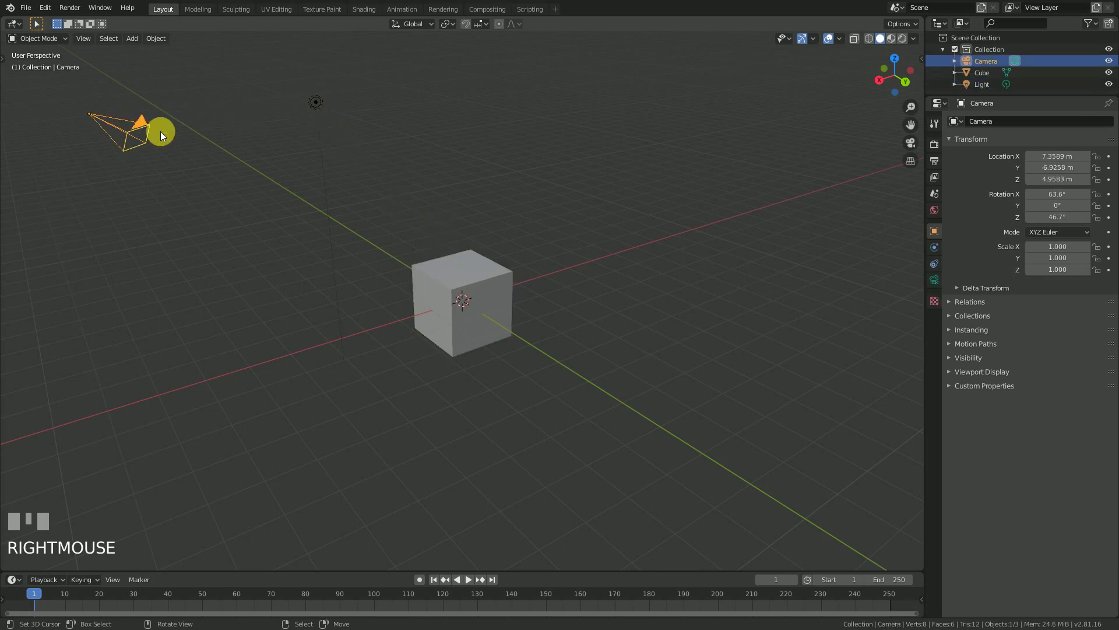
right_click(461, 299)
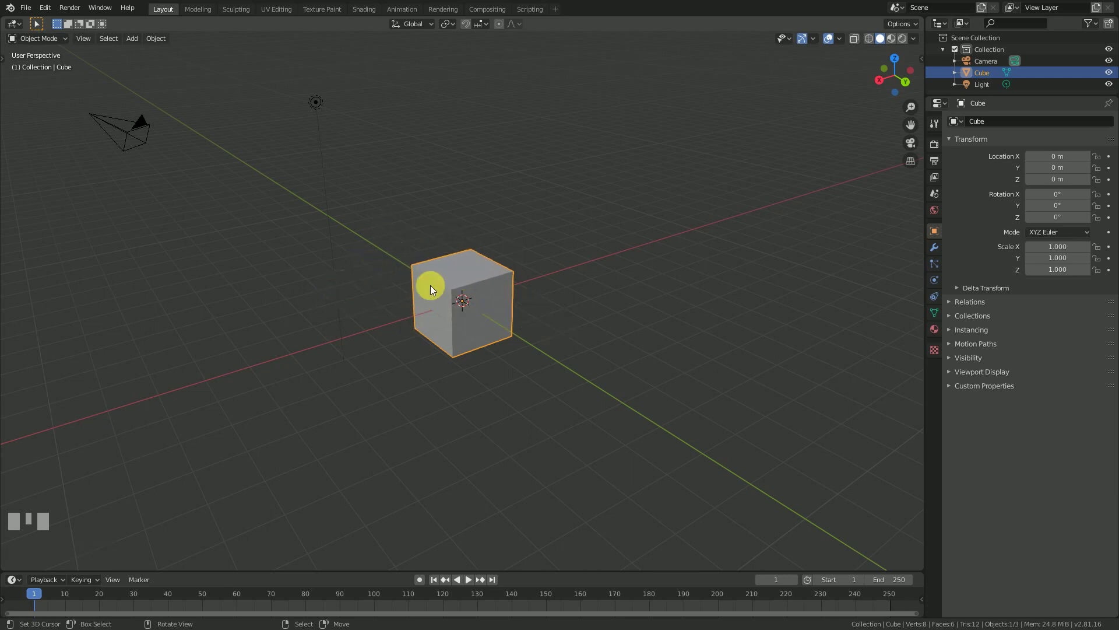
- View the cube from the front and from the back, switching each view from orthographic to perspective
middle_drag(410, 295, 489, 312)
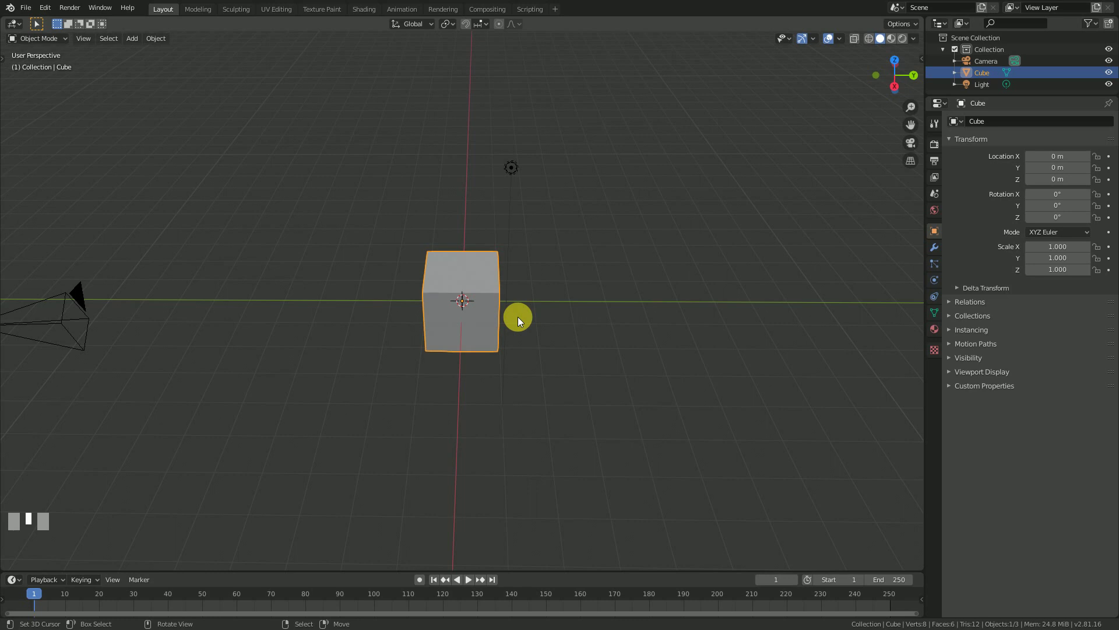
key(KP_1)
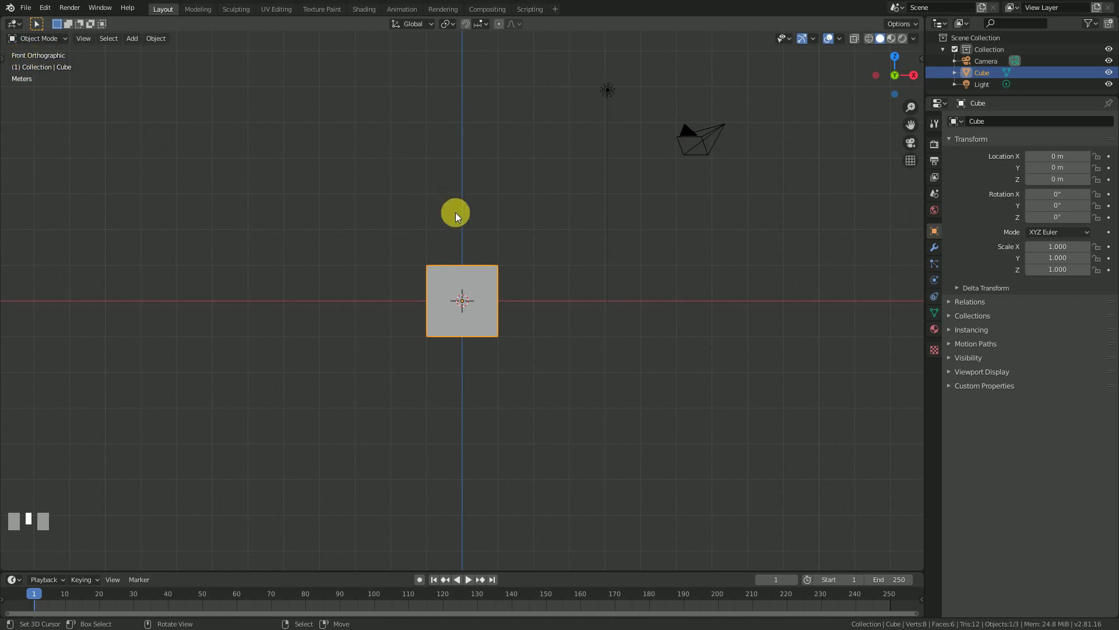
key(KP_5)
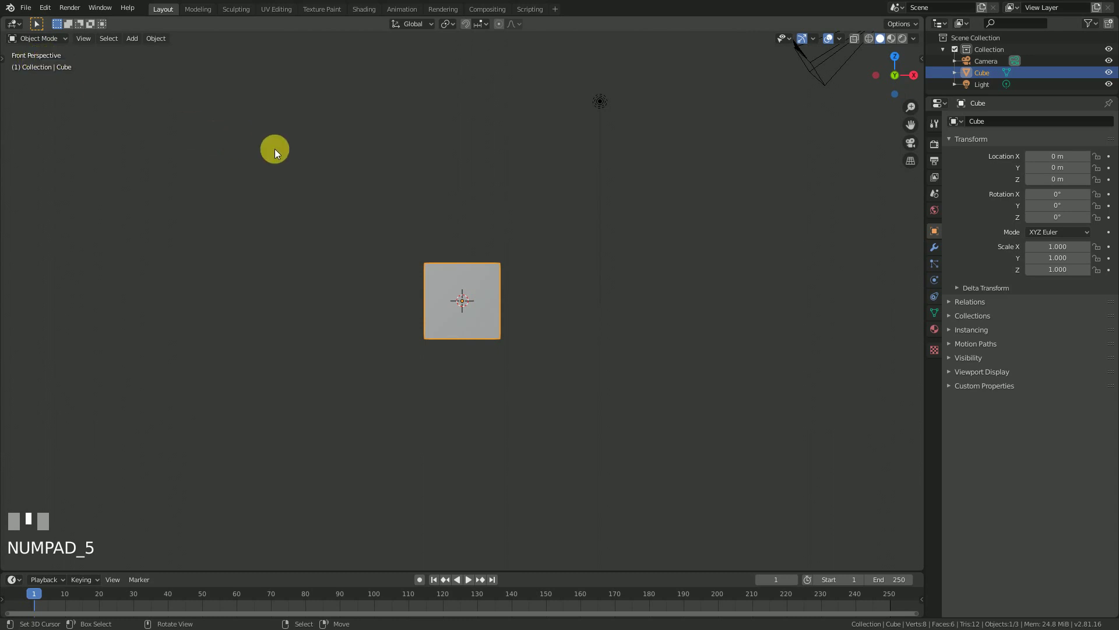
key(ctrl+KP_1)
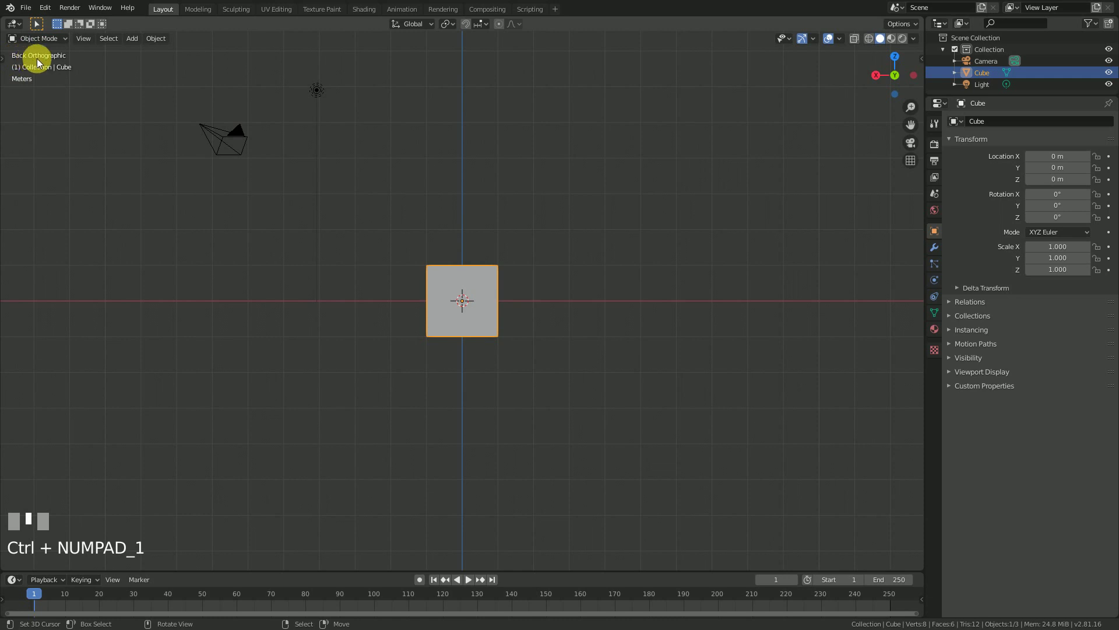
key(KP_5)
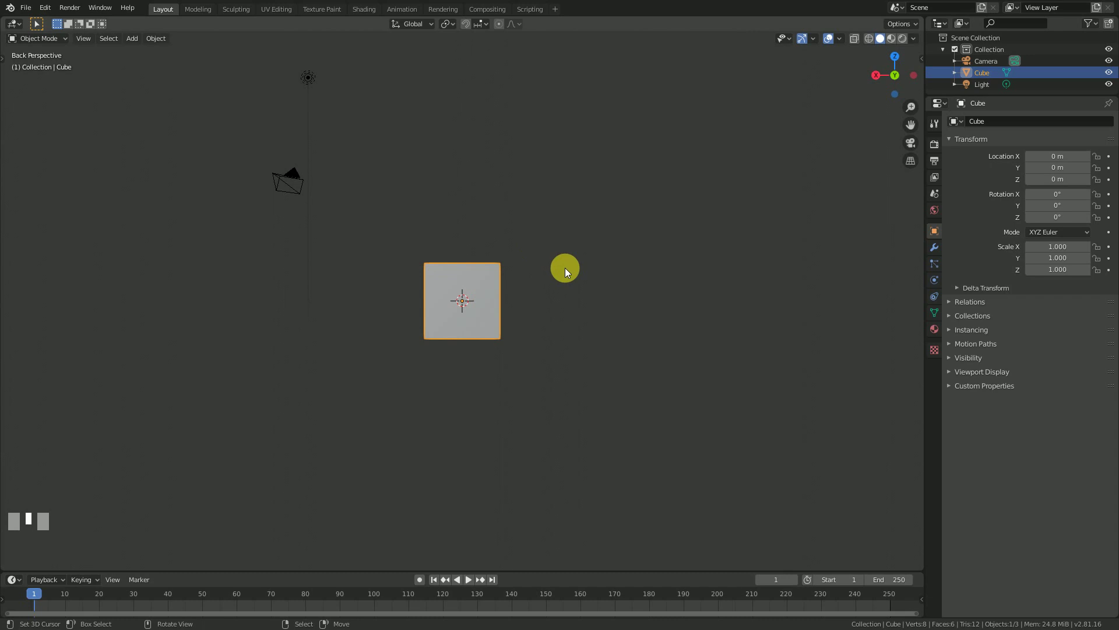
- View the cube in orthographic projection from the top, right, left and bottom in turn
key(KP_7)
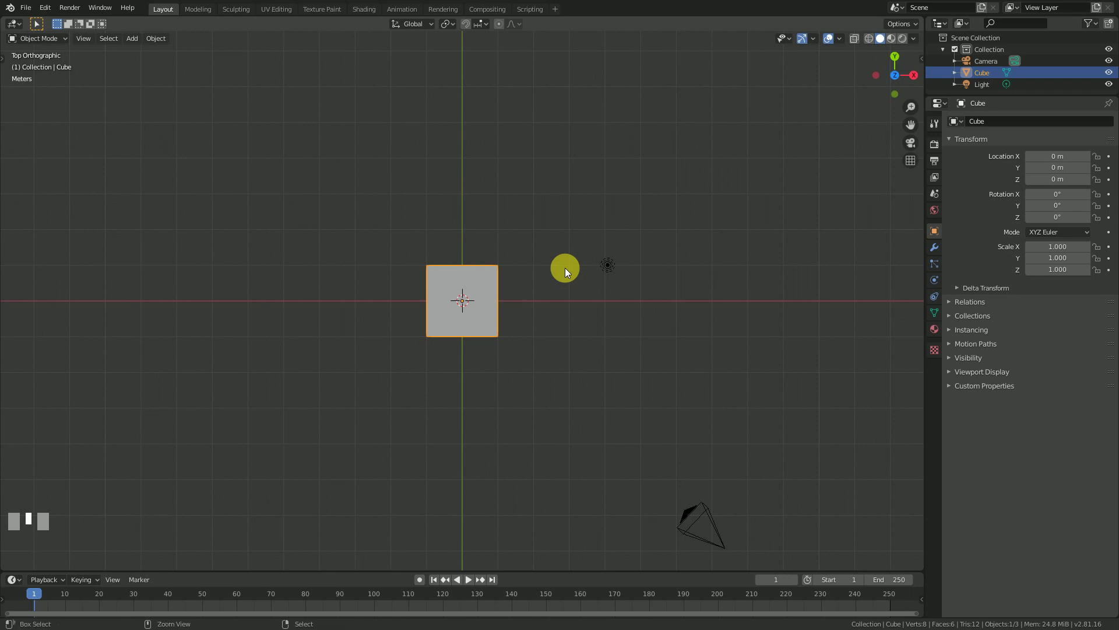
key(KP_3)
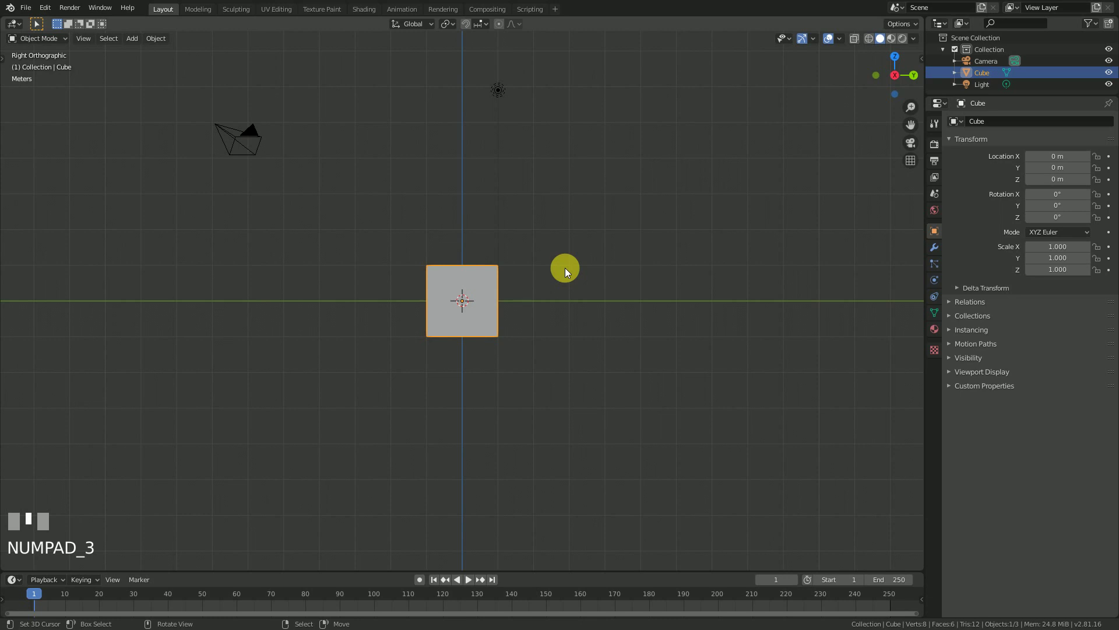
key(ctrl+KP_3)
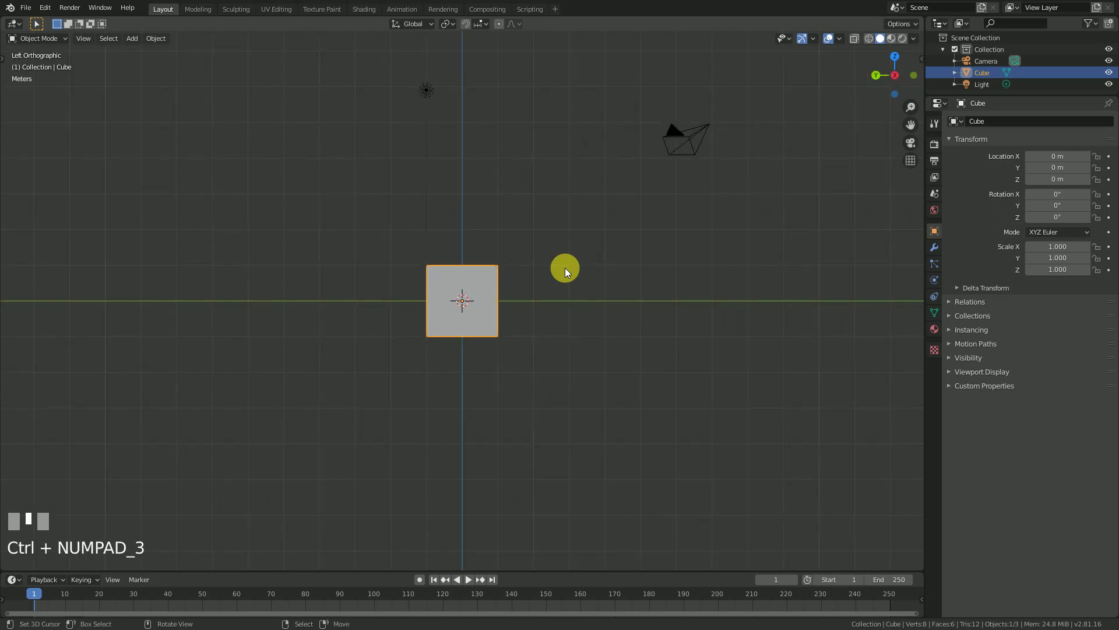
key(ctrl+KP_7)
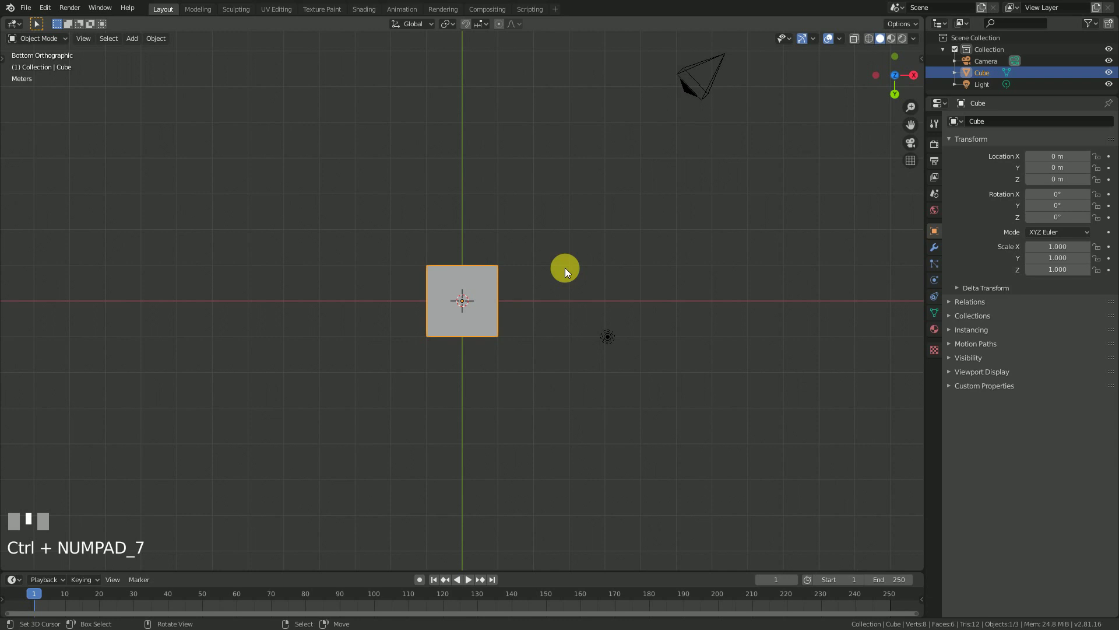
- Compare perspective and orthographic projection in the bottom view, and return to an angled perspective view from above the cube
key(KP_5)
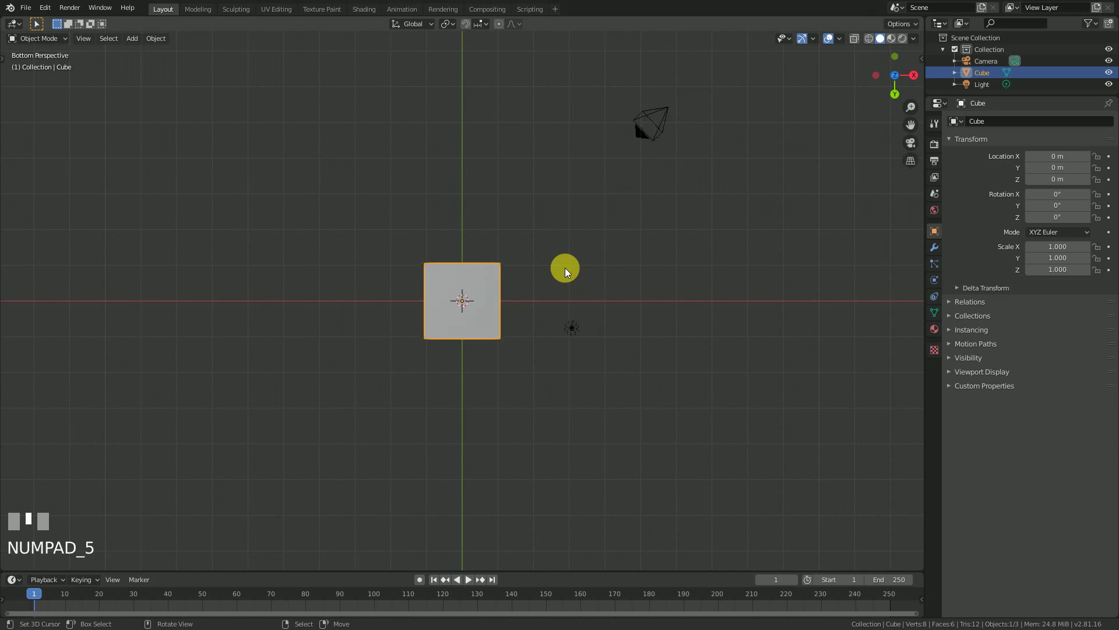
key(KP_5)
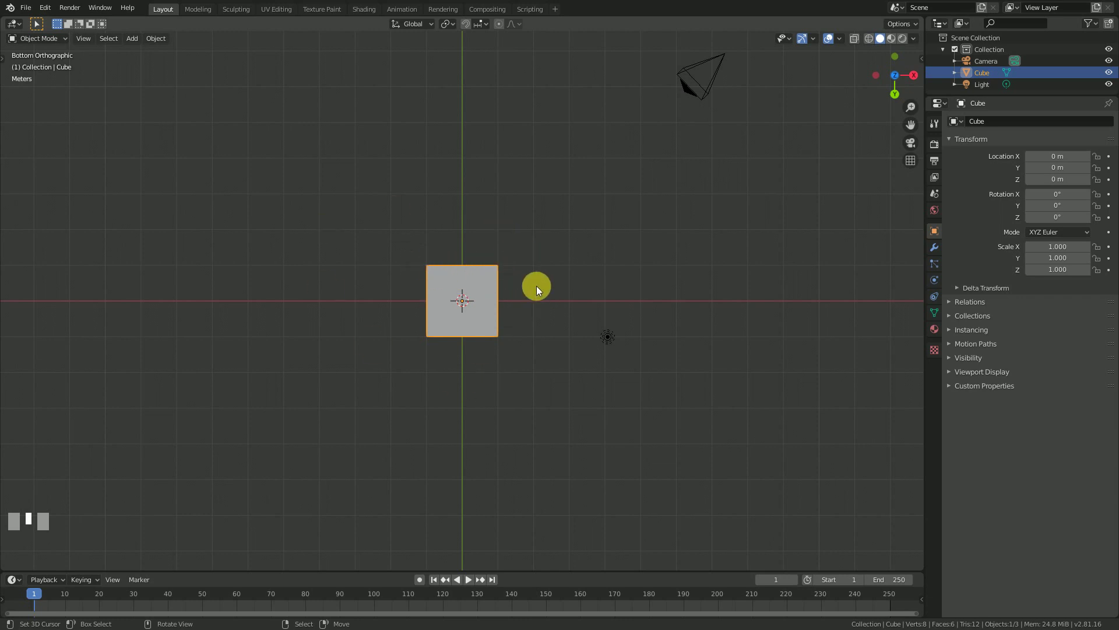
key(KP_5)
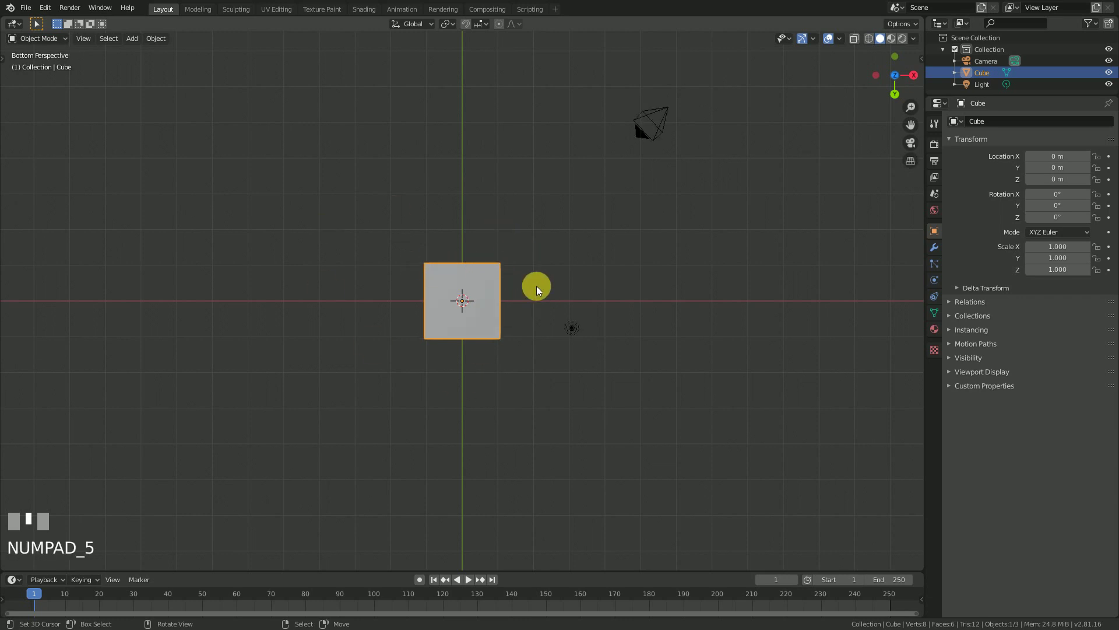
middle_drag(505, 257, 579, 434)
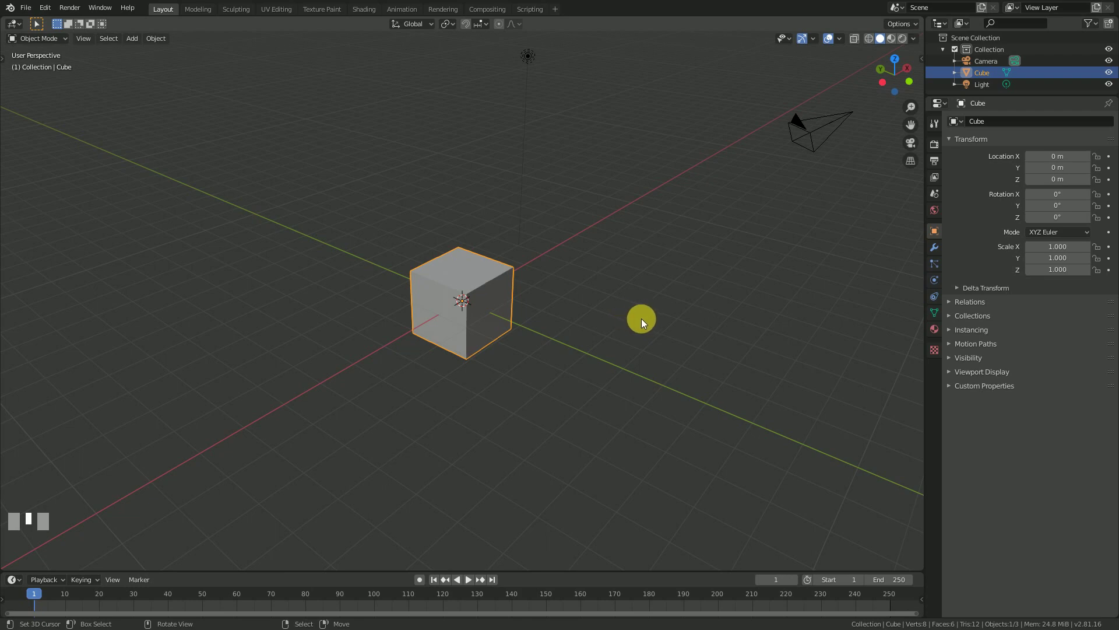
middle_drag(662, 324, 642, 338)
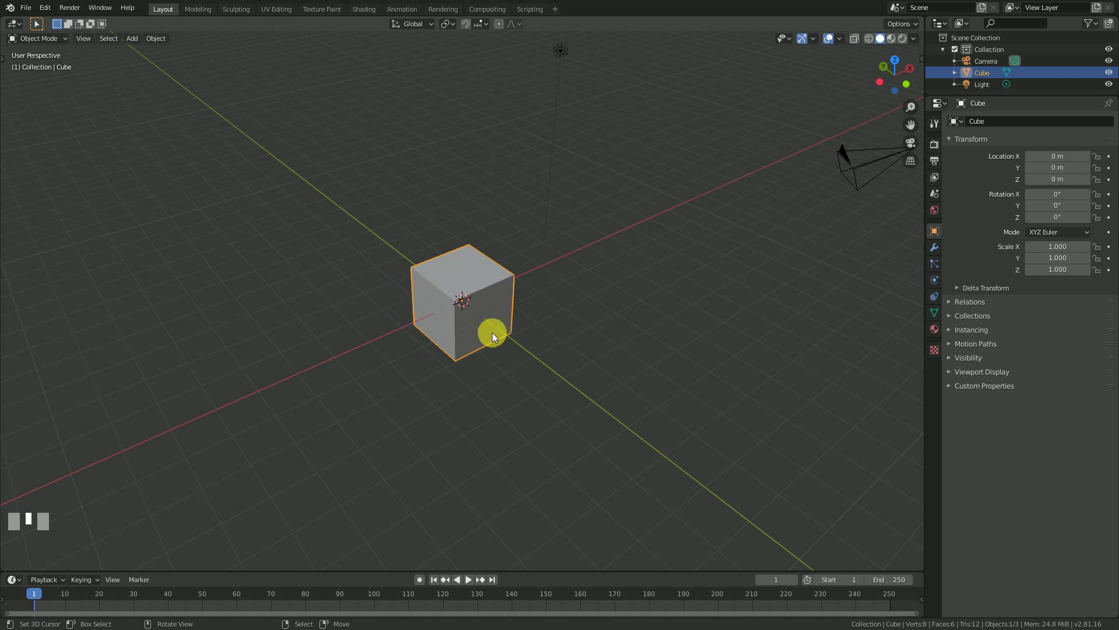
- Zoom far out from the cube and back in, both in increments and continuously, ending with the light and camera in view
scroll(470, 337, down, 6)
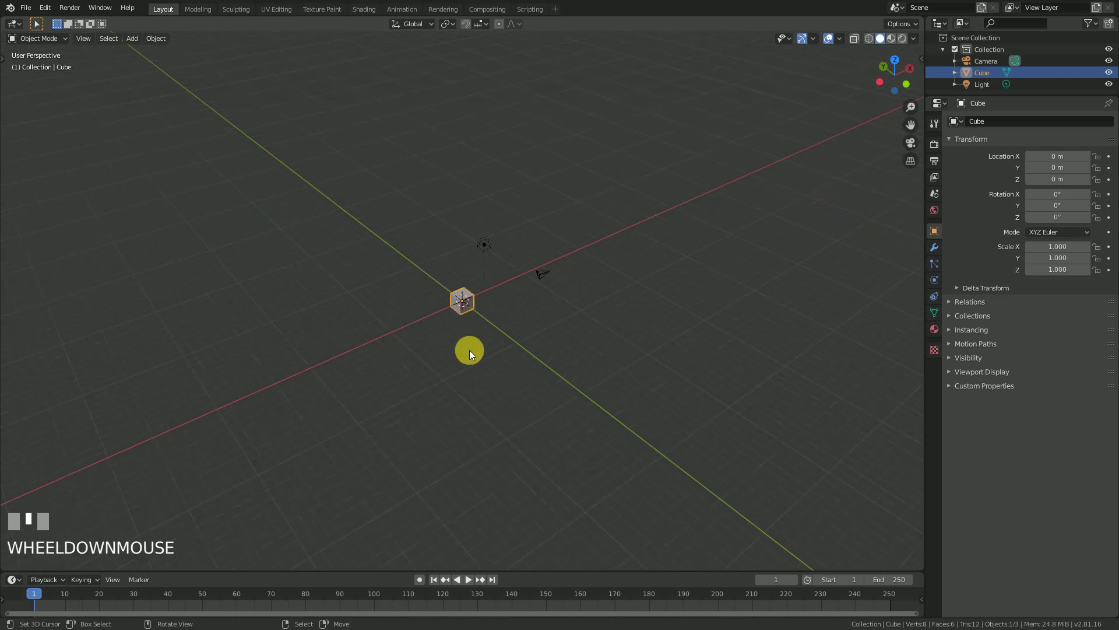
scroll(460, 350, down, 4)
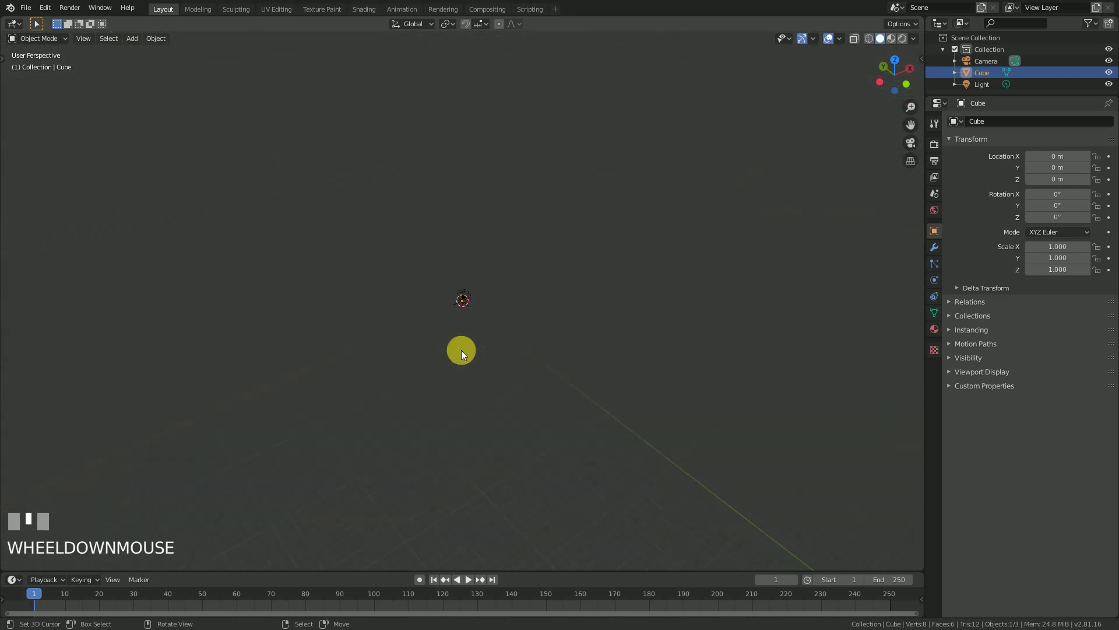
scroll(461, 350, up, 5)
scroll(461, 350, up, 8)
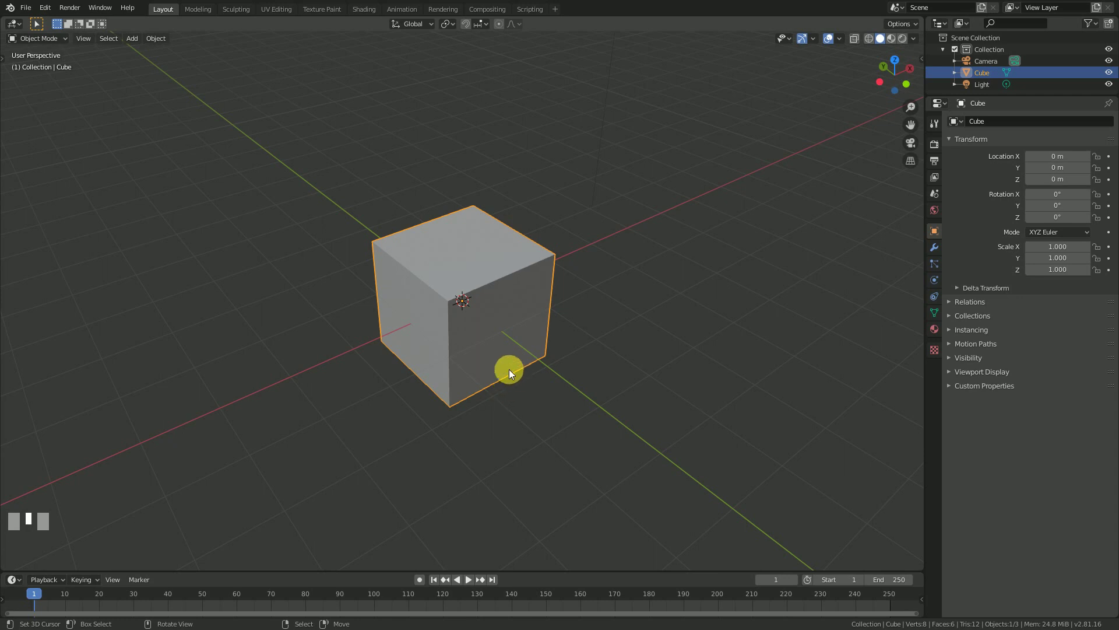
ctrl+middle_drag(519, 372, 476, 389)
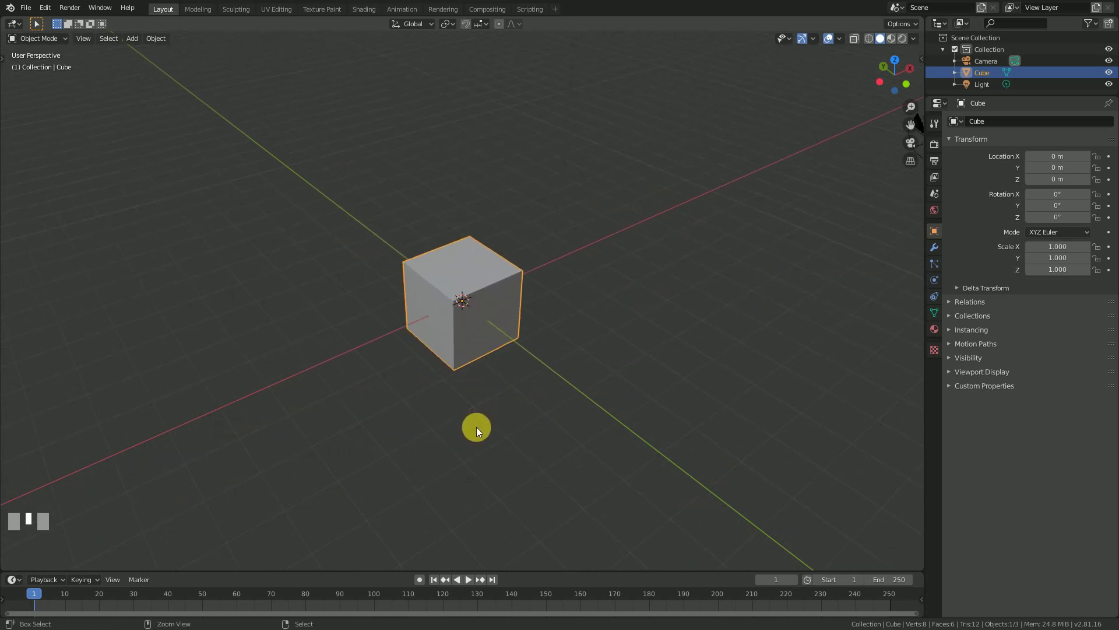
mouse_move(476, 427)
ctrl+middle_down()
mouse_move(474, 342)
mouse_move(474, 524)
mouse_move(473, 377)
mouse_move(483, 425)
ctrl+middle_up()
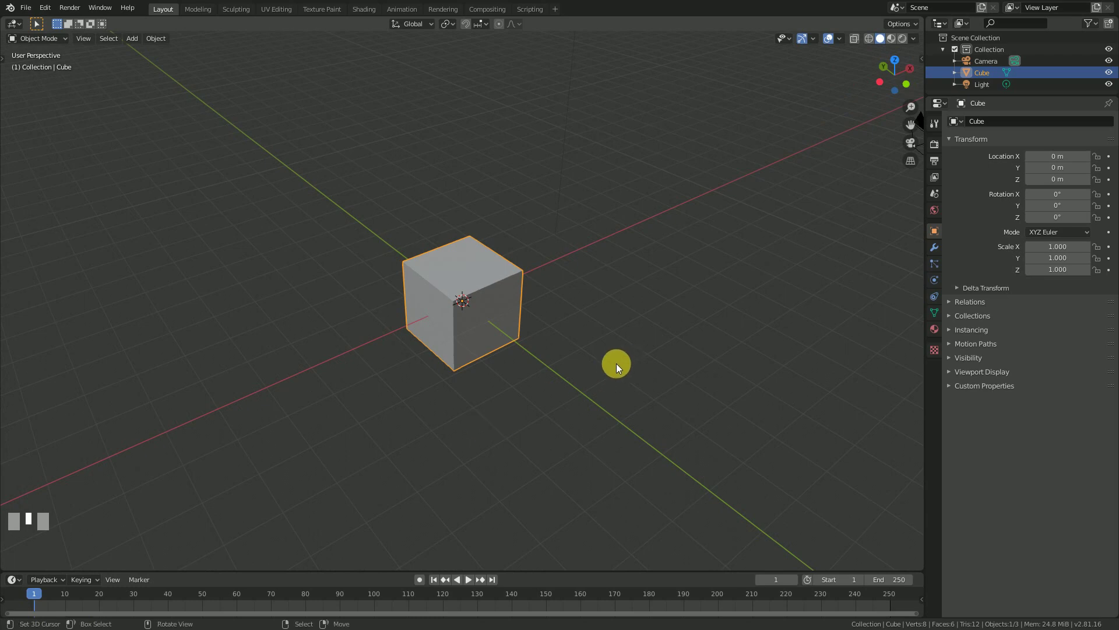
scroll(649, 371, down, 4)
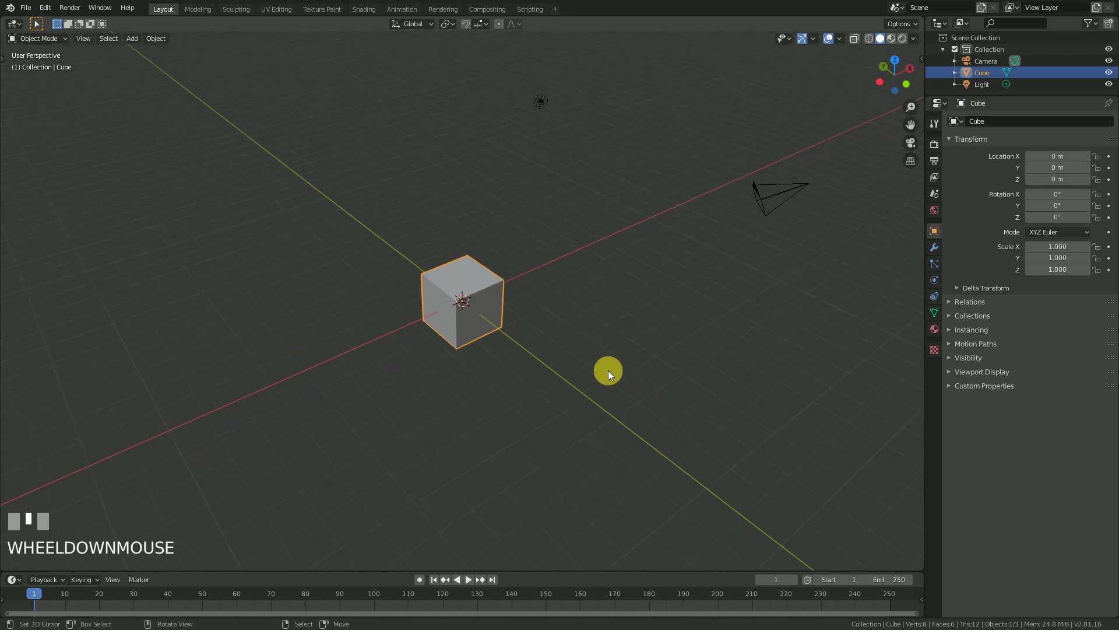
- Orbit around the cube, pan until it is out of view, and frame the selected cube again with its surroundings visible
middle_drag(607, 370, 540, 378)
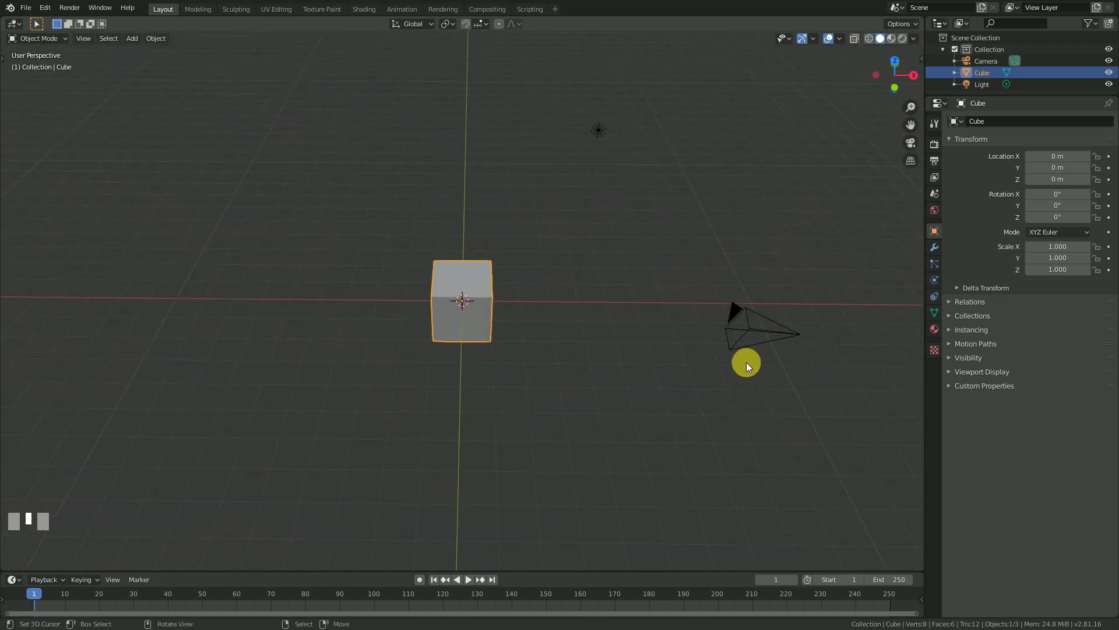
shift+middle_drag(742, 367, 118, 357)
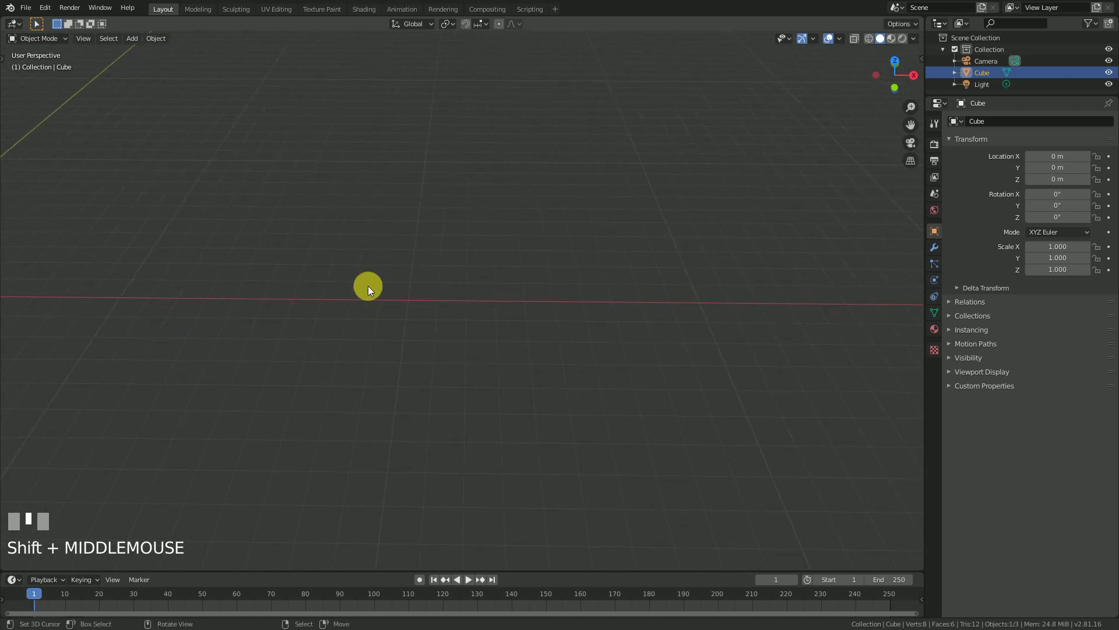
key(KP_Decimal)
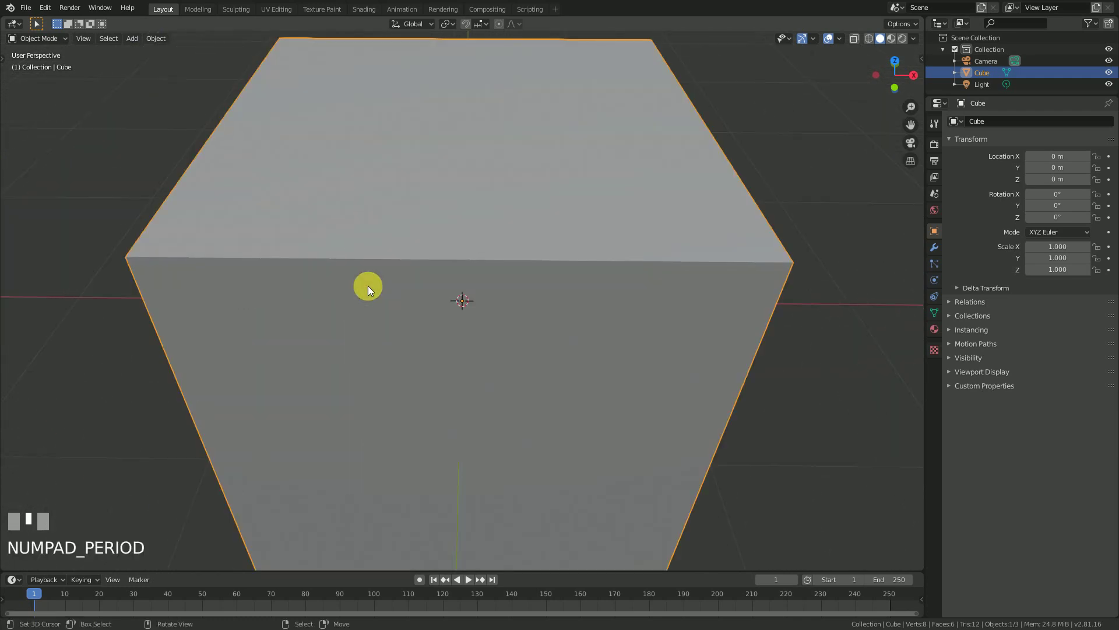
scroll(476, 256, down, 10)
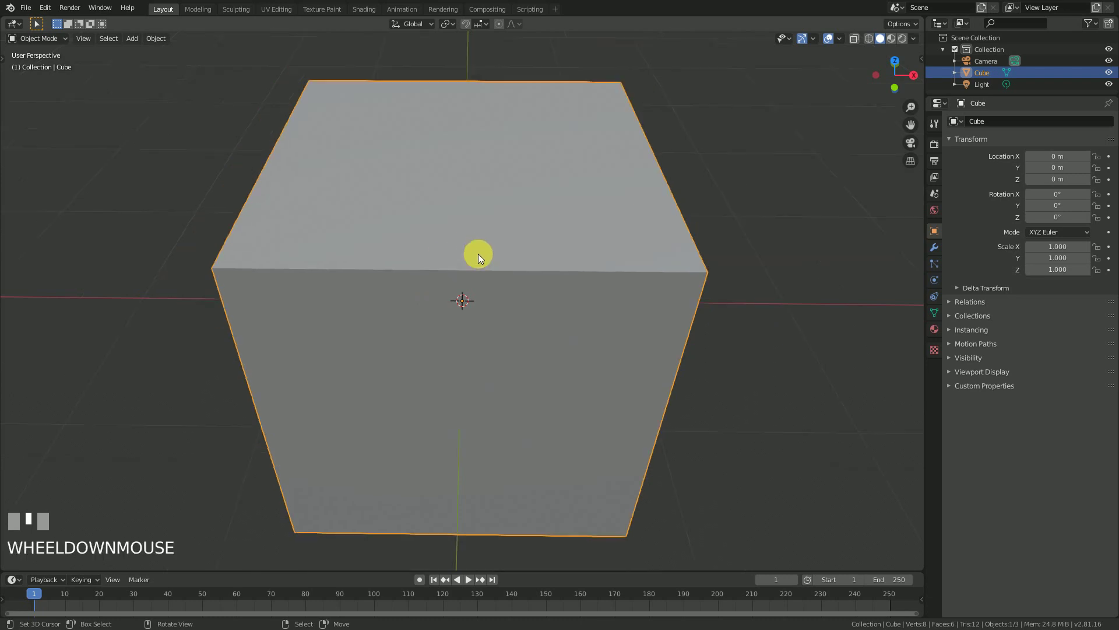
scroll(474, 305, down, 2)
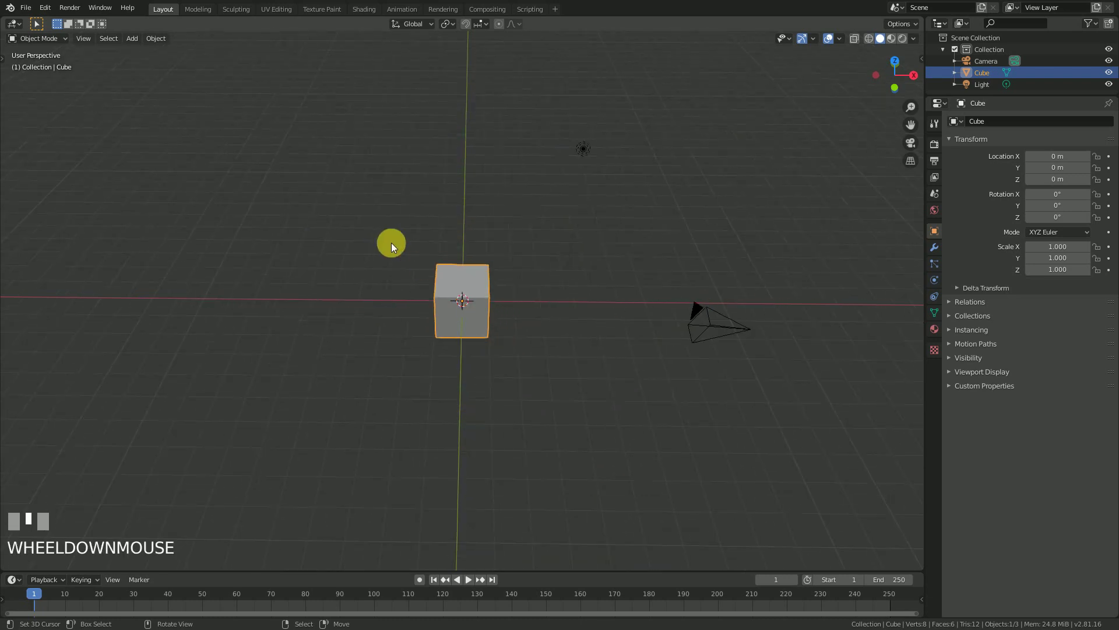
- Orbit to an angled view and pan repeatedly across the grid until the cube, light and camera are out of sight
middle_drag(429, 258, 468, 257)
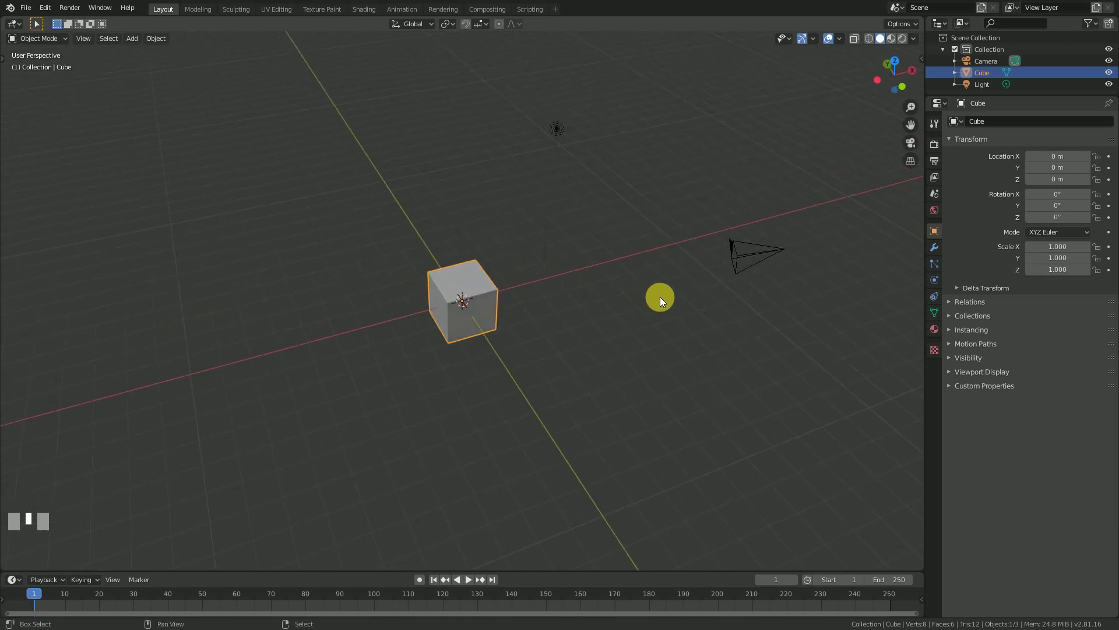
shift+middle_drag(660, 296, 141, 310)
middle_drag(519, 302, 562, 309)
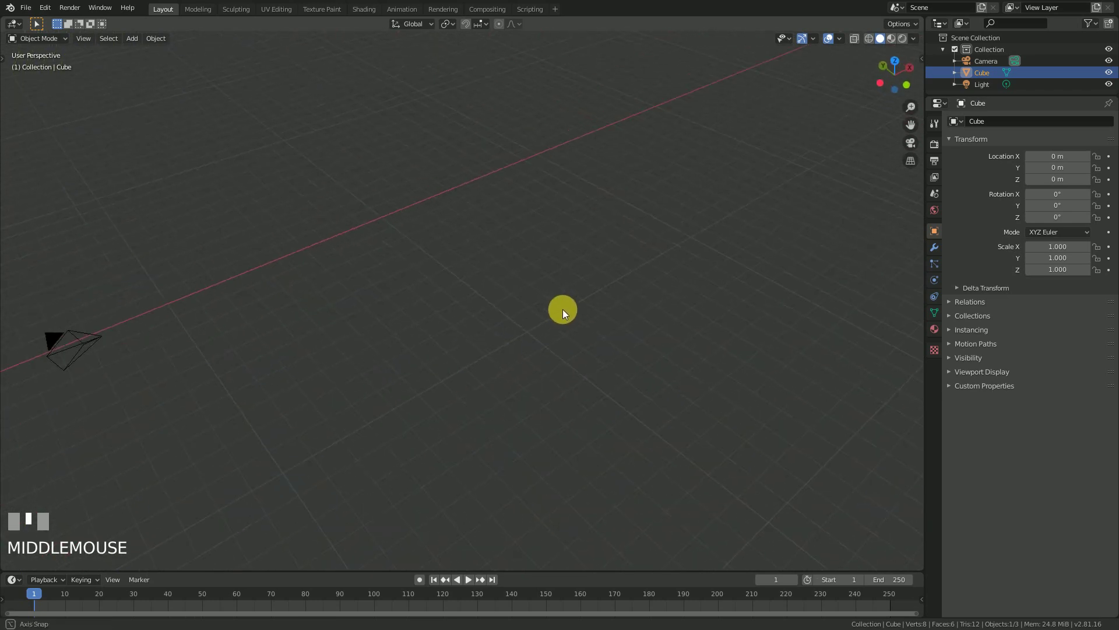
shift+middle_drag(727, 285, 210, 320)
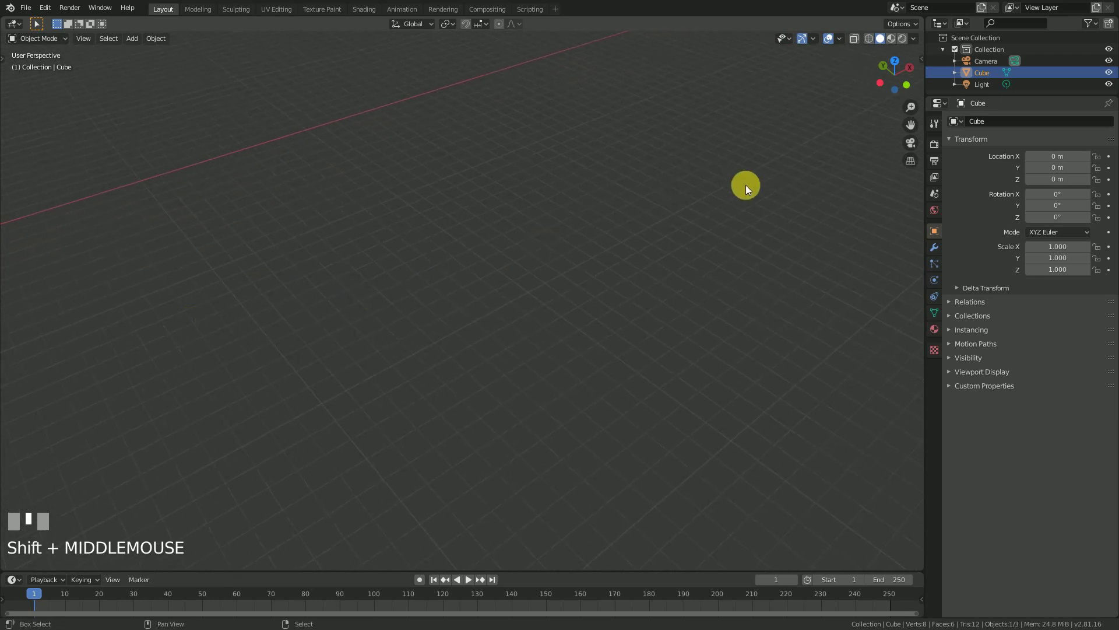
shift+middle_drag(746, 185, 260, 313)
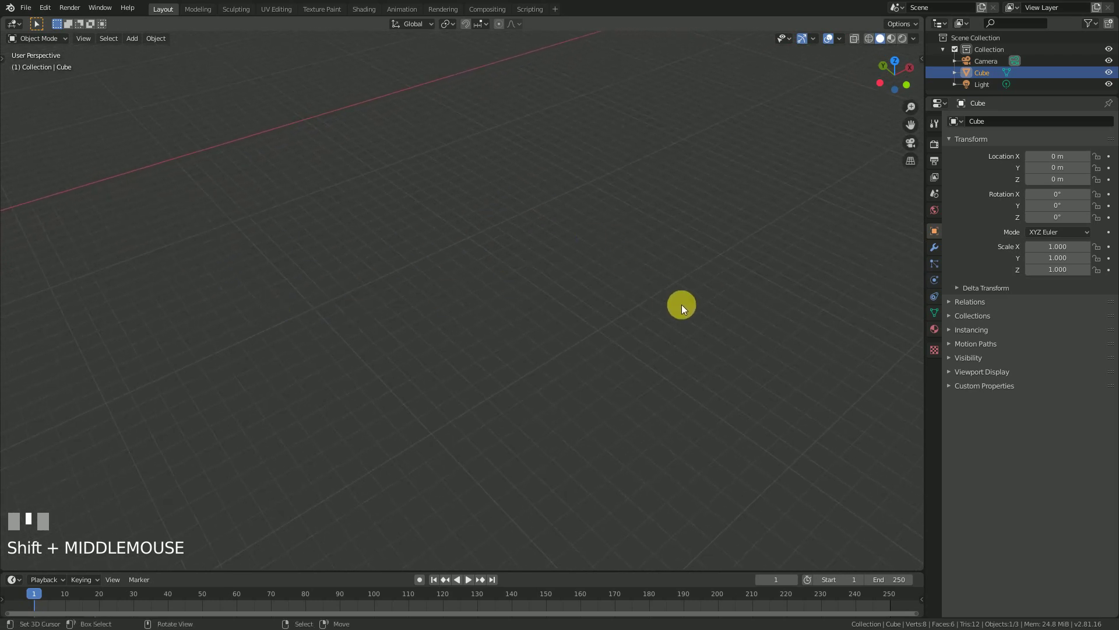
shift+middle_drag(727, 160, 496, 408)
shift+middle_drag(720, 102, 337, 454)
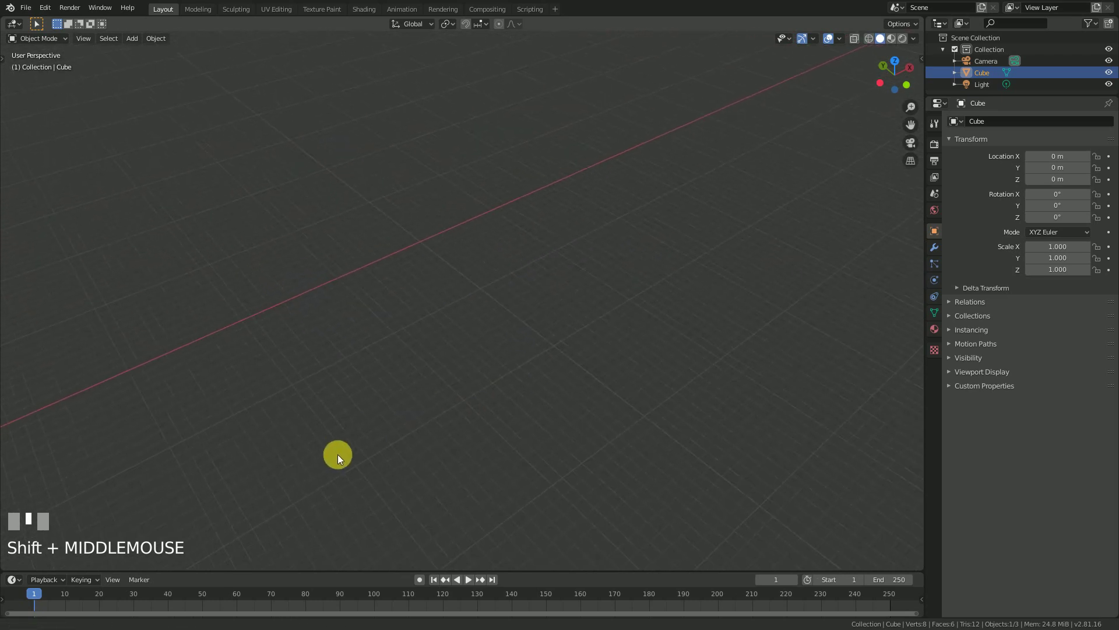
middle_drag(718, 315, 762, 289)
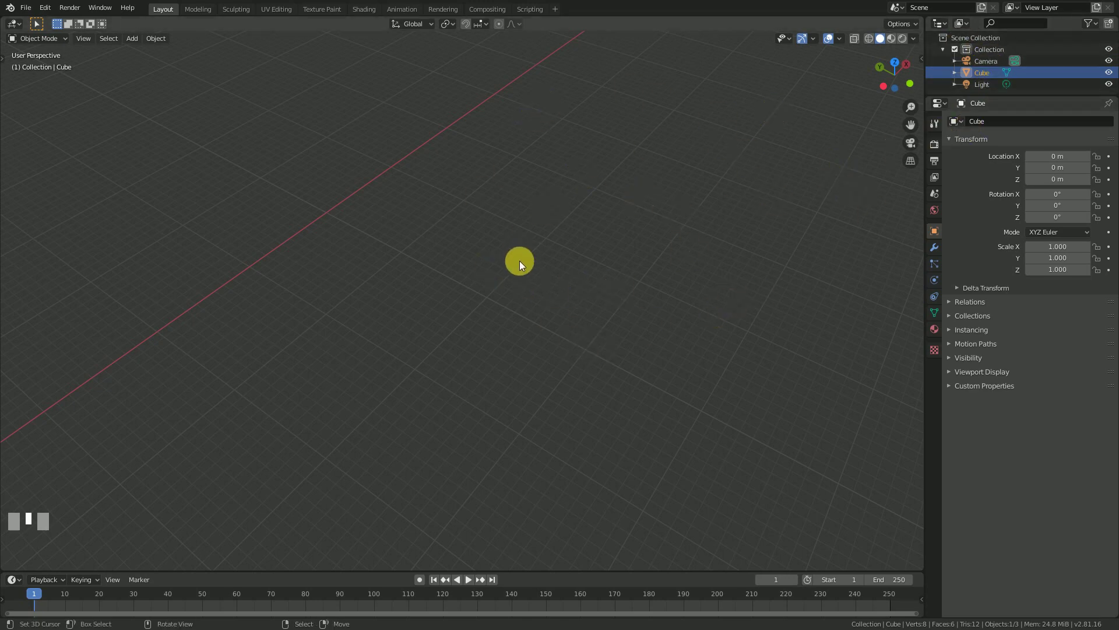
- Select the light and the cube in turn by name, and frame the cube in the viewport with its surroundings visible
click(983, 85)
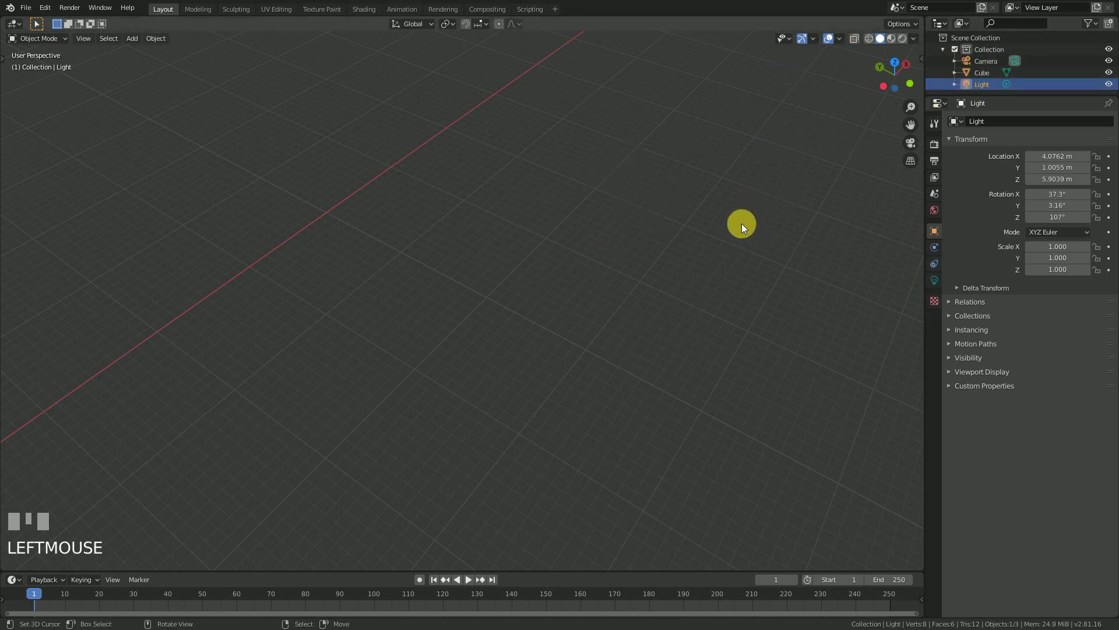
click(984, 72)
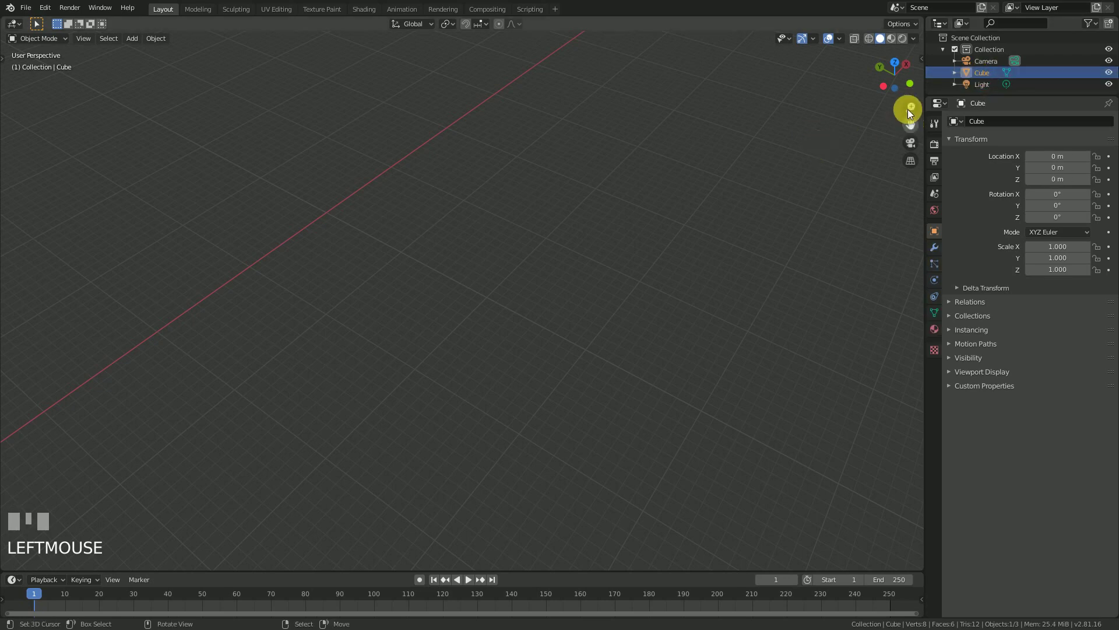
key(KP_Decimal)
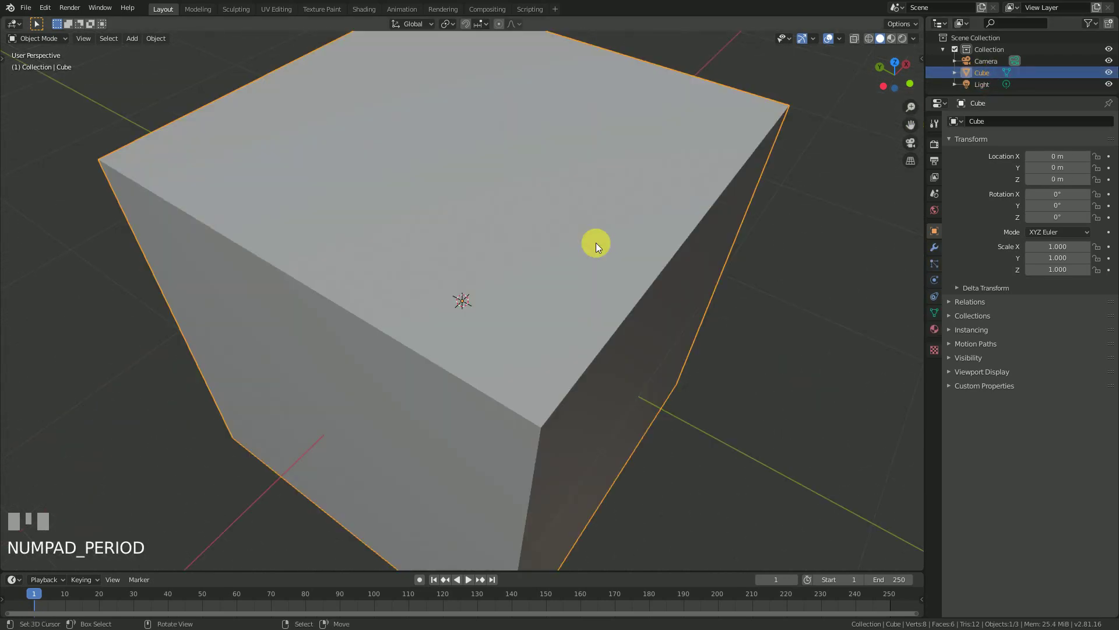
scroll(594, 243, down, 10)
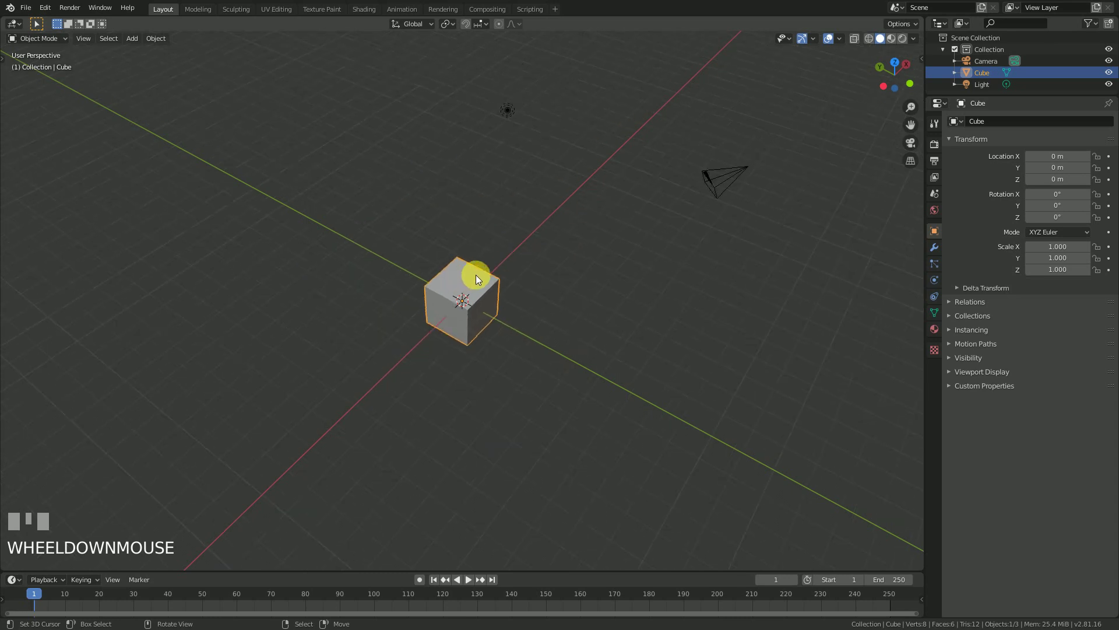
- Select the camera by name, frame it in the viewport, and orbit behind it to look towards the cube
click(981, 60)
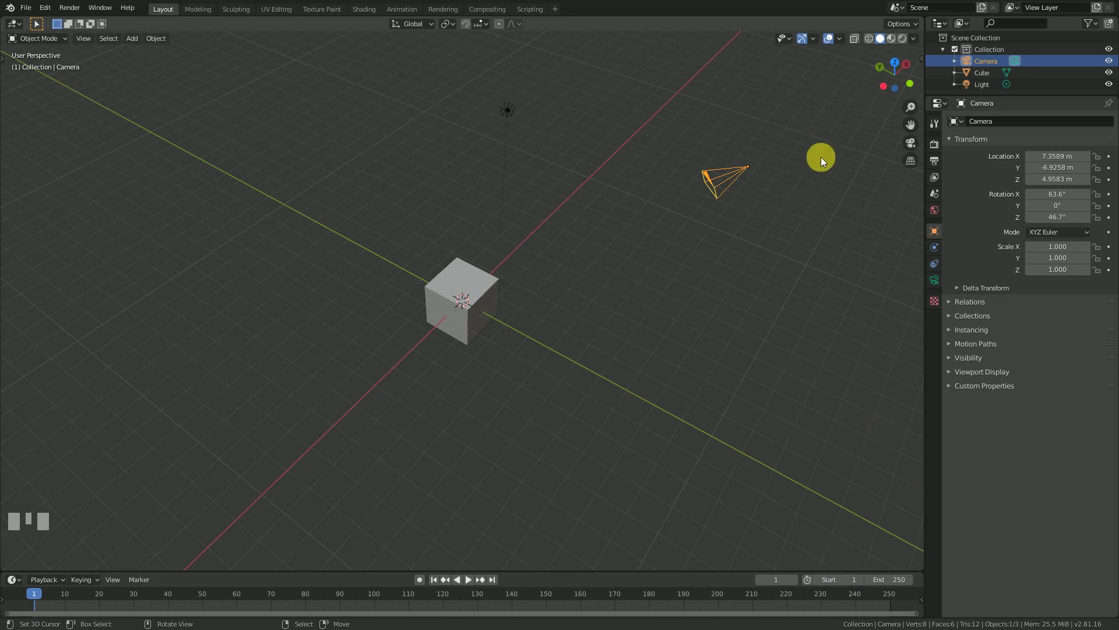
key(KP_Decimal)
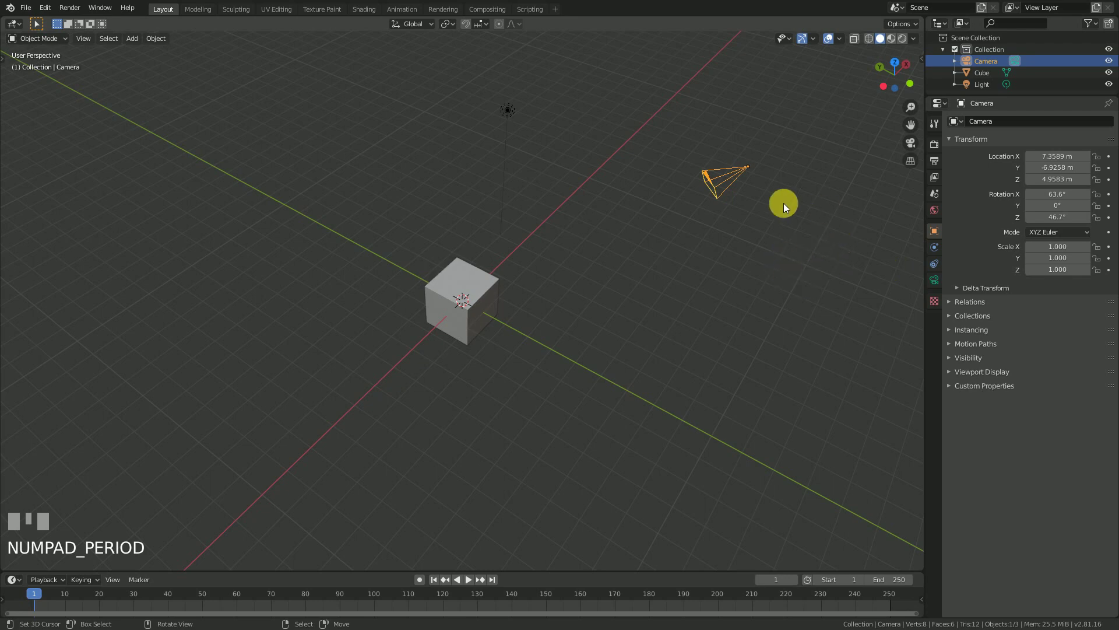
key(KP_Decimal)
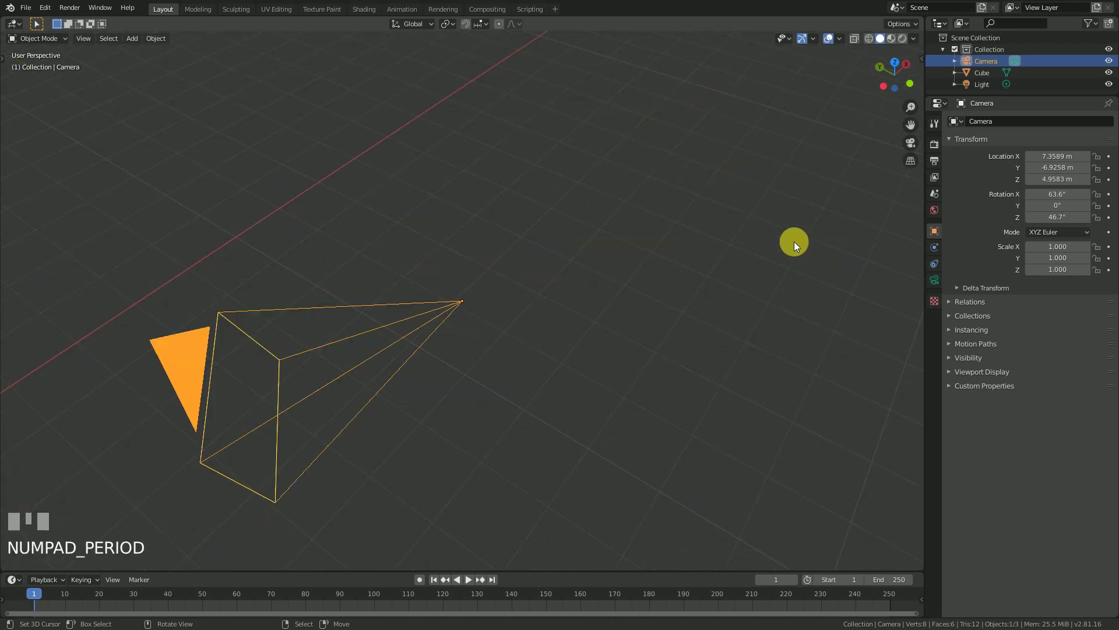
middle_drag(789, 237, 644, 234)
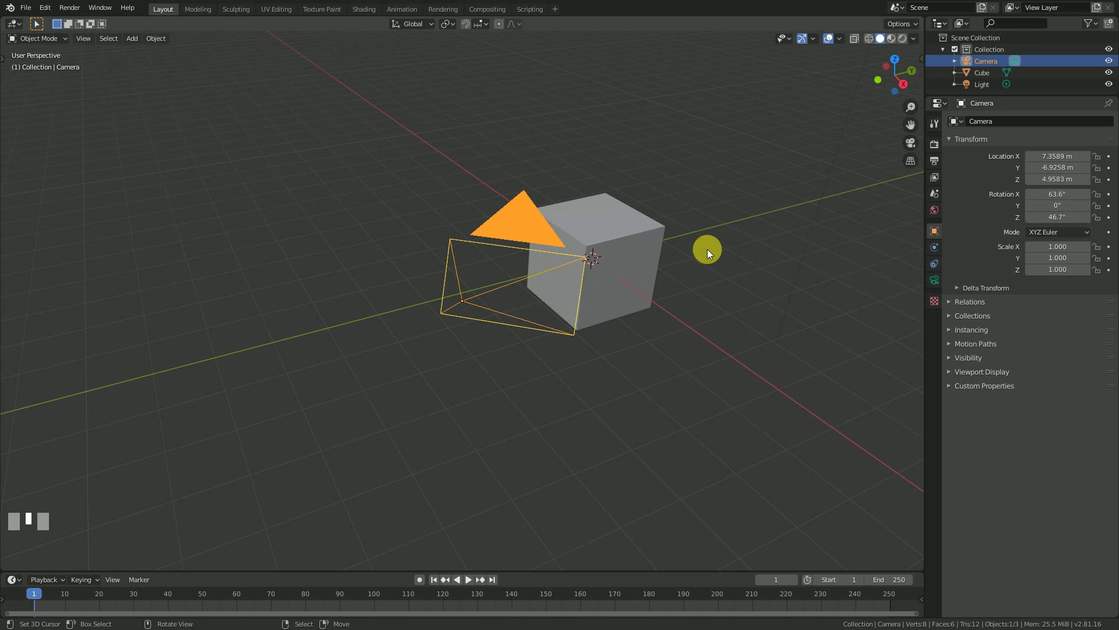
- Look through the active camera and zoom the camera view in and out around the cube
key(KP_0)
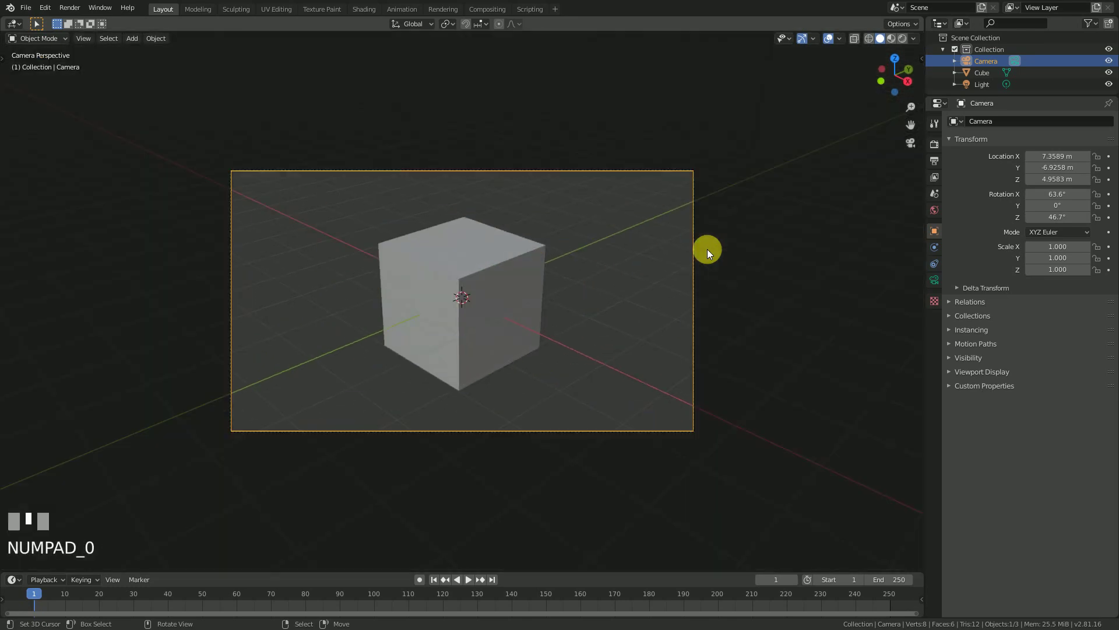
scroll(670, 280, down, 5)
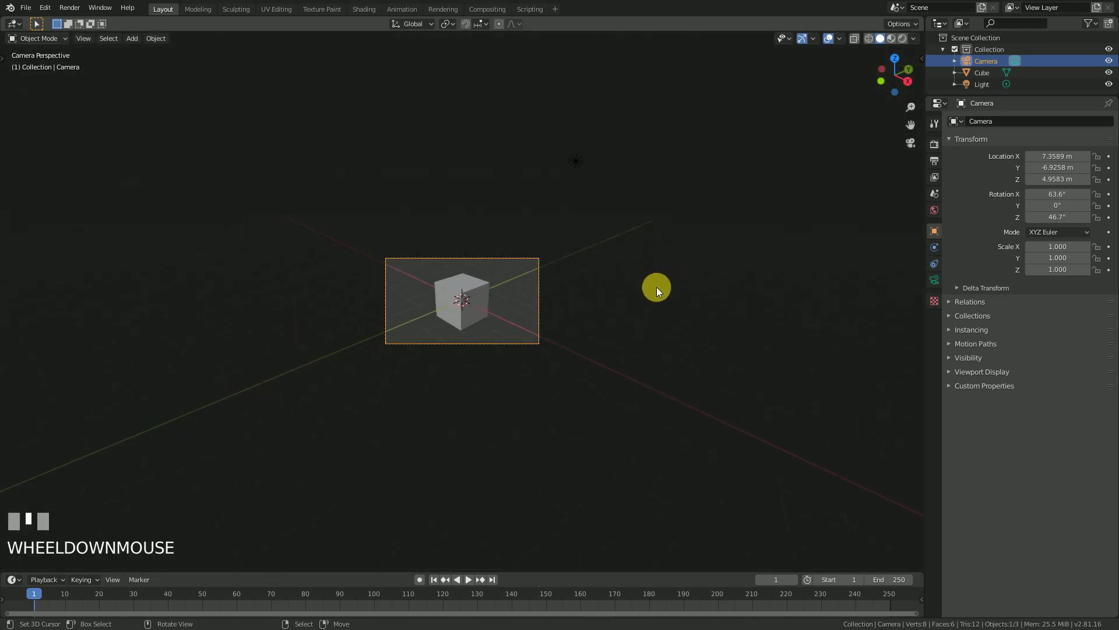
scroll(651, 289, up, 4)
scroll(652, 289, up, 4)
scroll(652, 289, down, 6)
scroll(651, 288, up, 5)
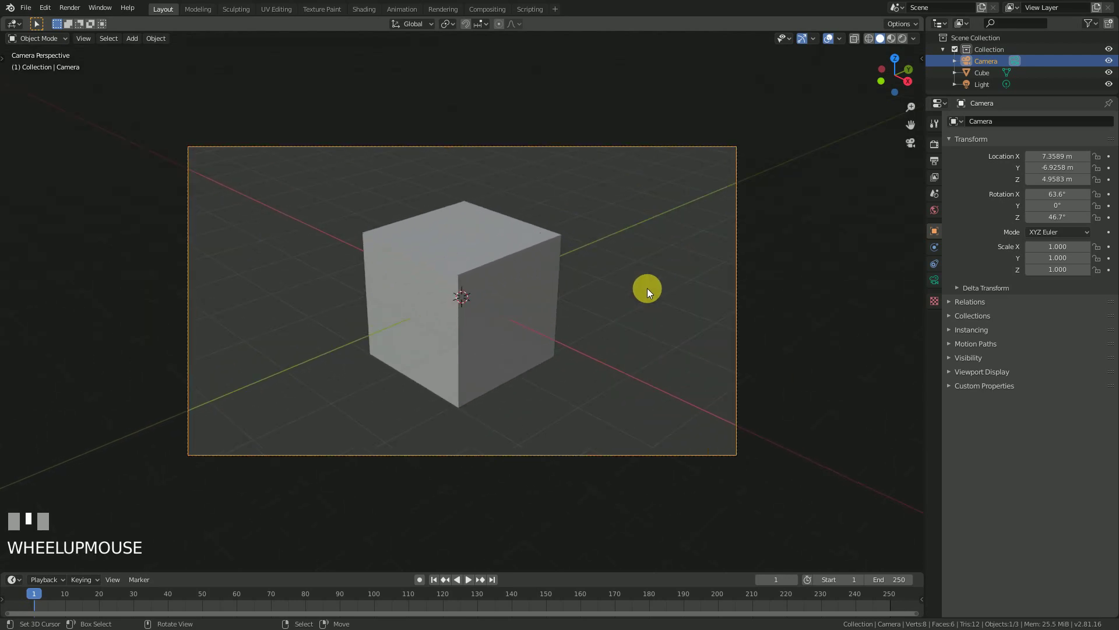
ctrl+middle_drag(614, 308, 625, 270)
scroll(412, 253, down, 4)
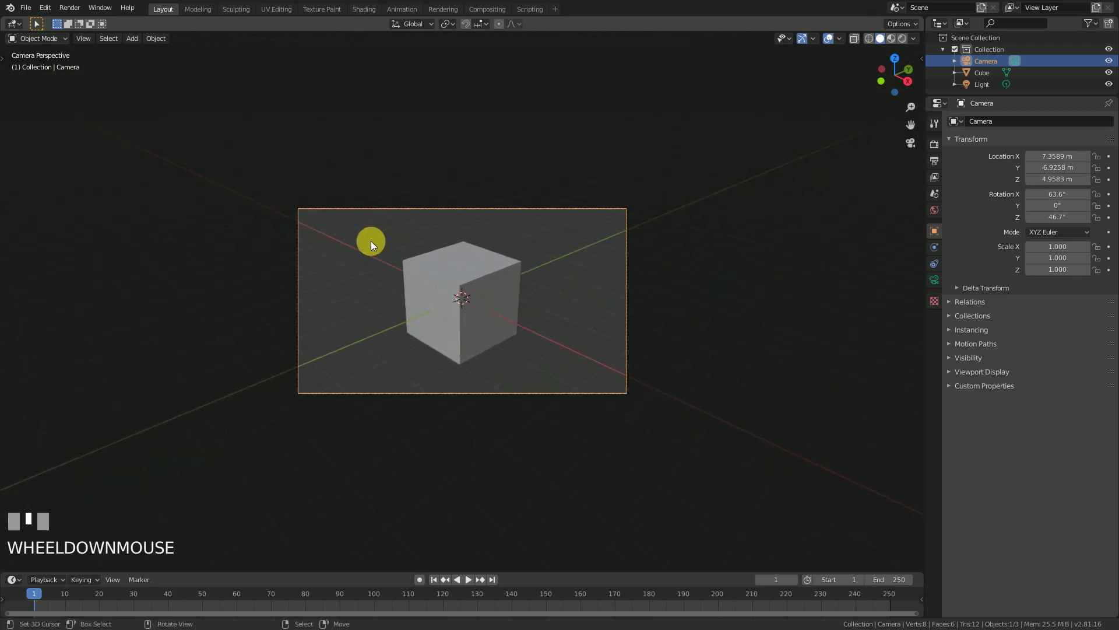
- Leave the camera view, select the cube in the viewport, and frame it from an angle above
middle_drag(371, 240, 467, 268)
scroll(465, 268, down, 5)
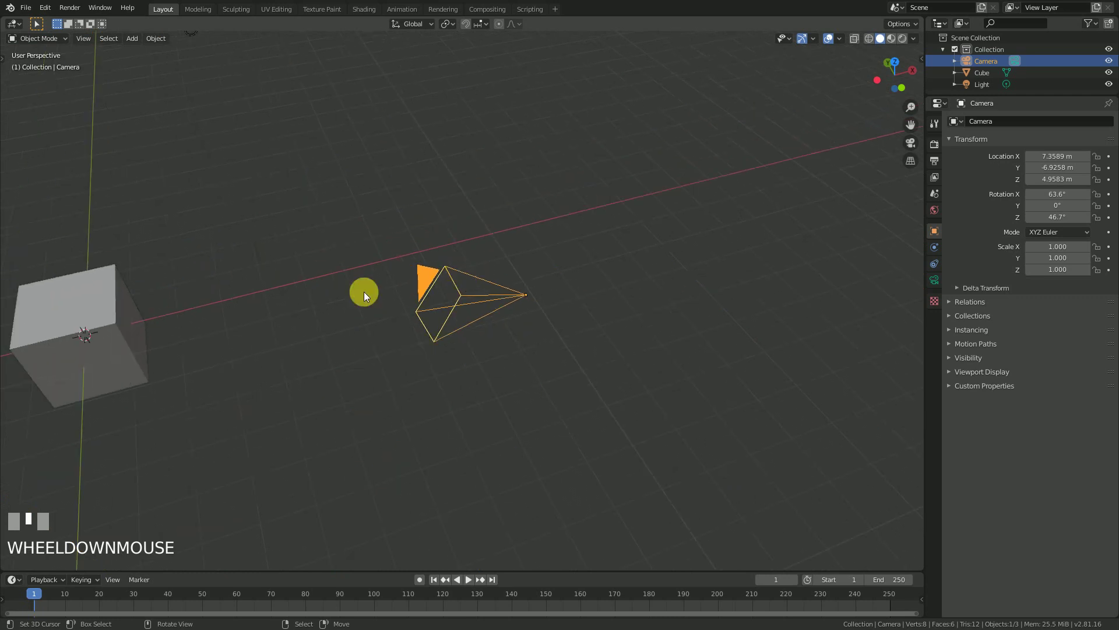
right_click(109, 295)
key(KP_Decimal)
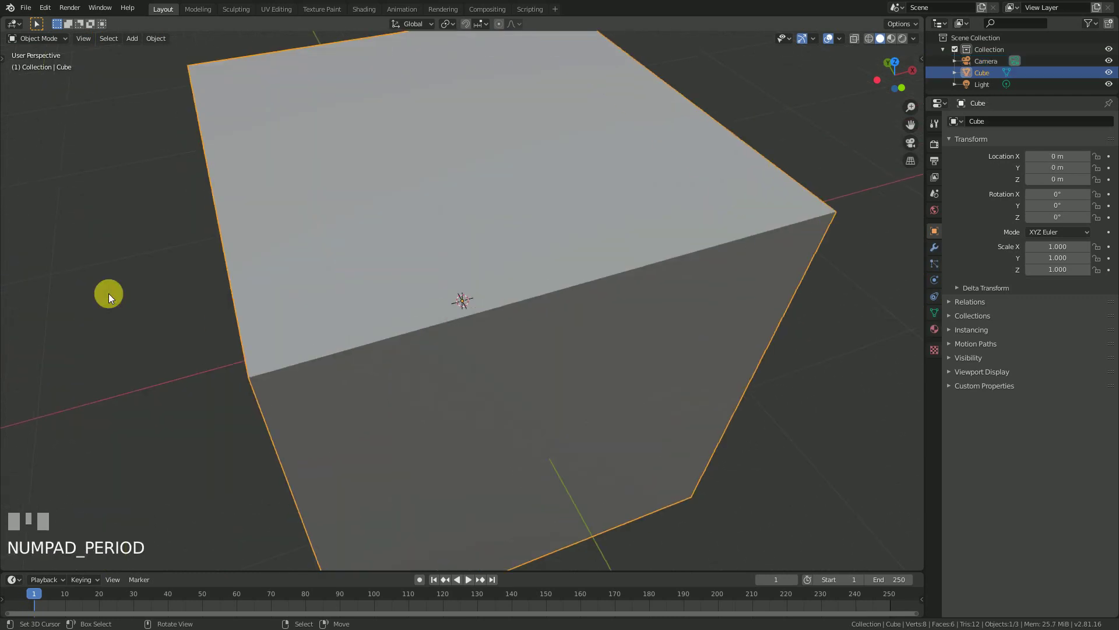
scroll(411, 202, down, 2)
scroll(412, 202, down, 8)
middle_drag(481, 249, 489, 243)
scroll(601, 207, up, 3)
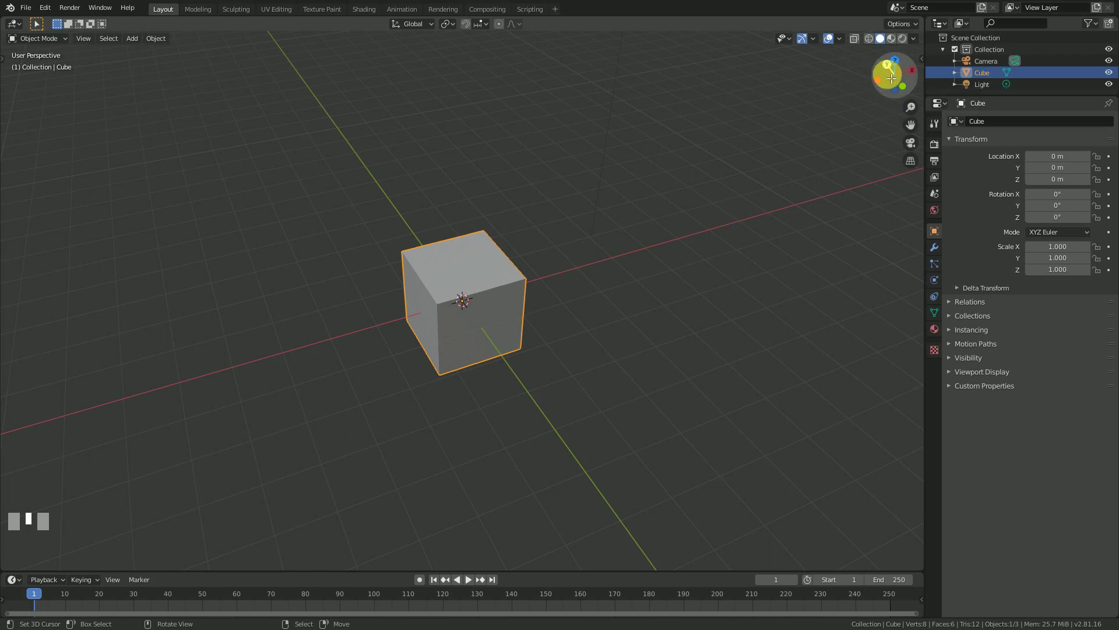
- Orbit the view with the navigation gizmo, and use its axes to show the right and back orthographic views
drag(895, 78, 1114, 3)
drag(844, 6, 904, 84)
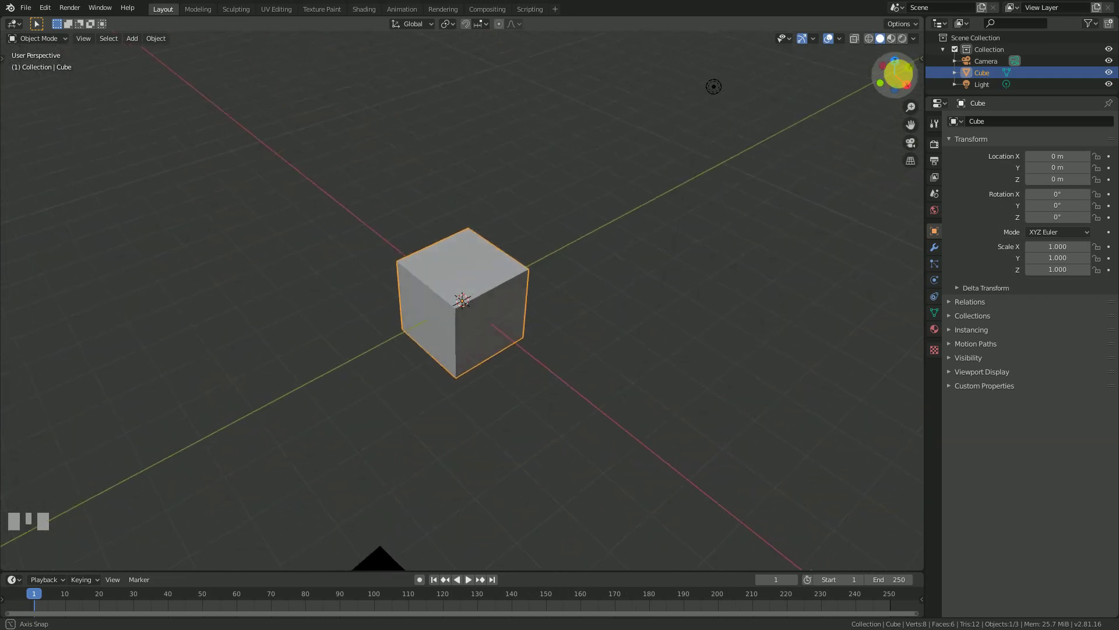
click(906, 84)
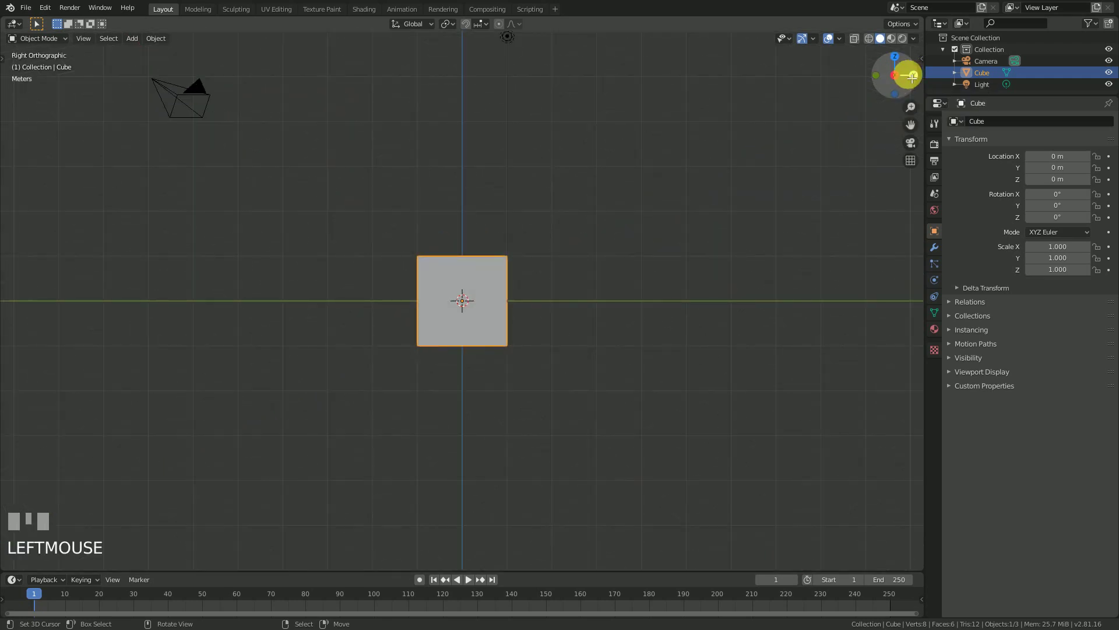
click(917, 79)
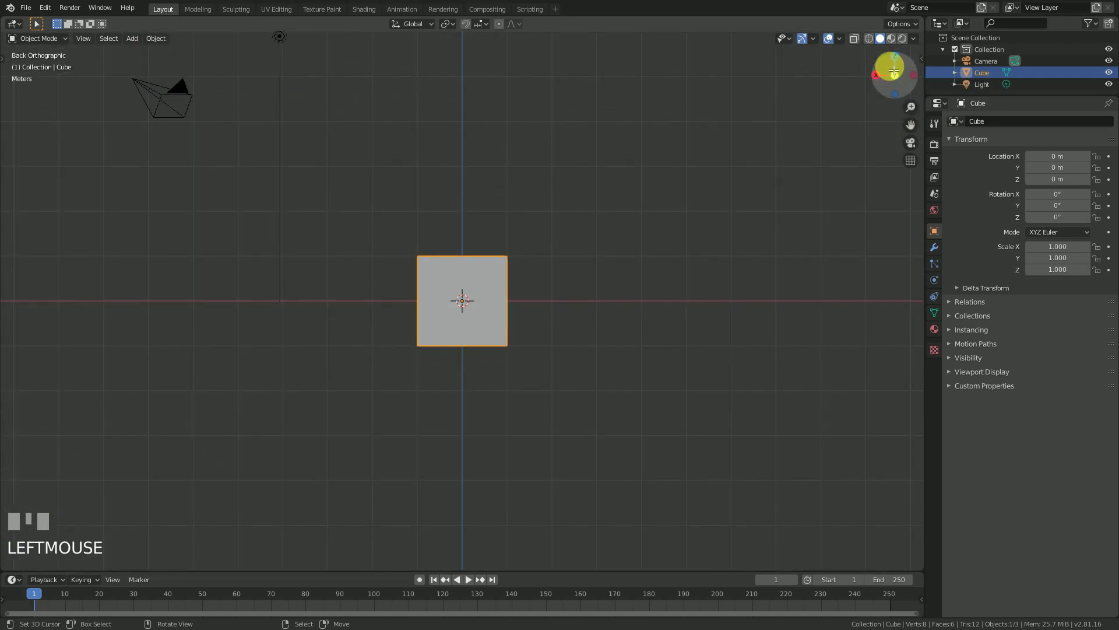
- Leave the back orthographic view and orbit around the cube to an angled perspective view from above
middle_drag(412, 243, 675, 239)
middle_drag(327, 270, 350, 282)
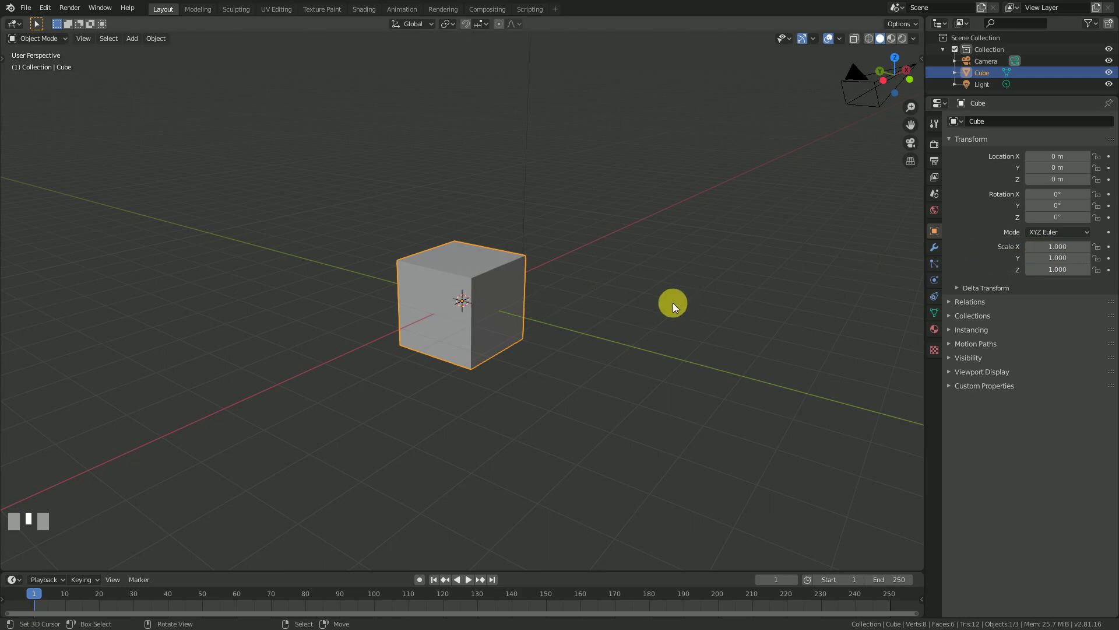
middle_drag(673, 303, 562, 345)
scroll(631, 330, up, 2)
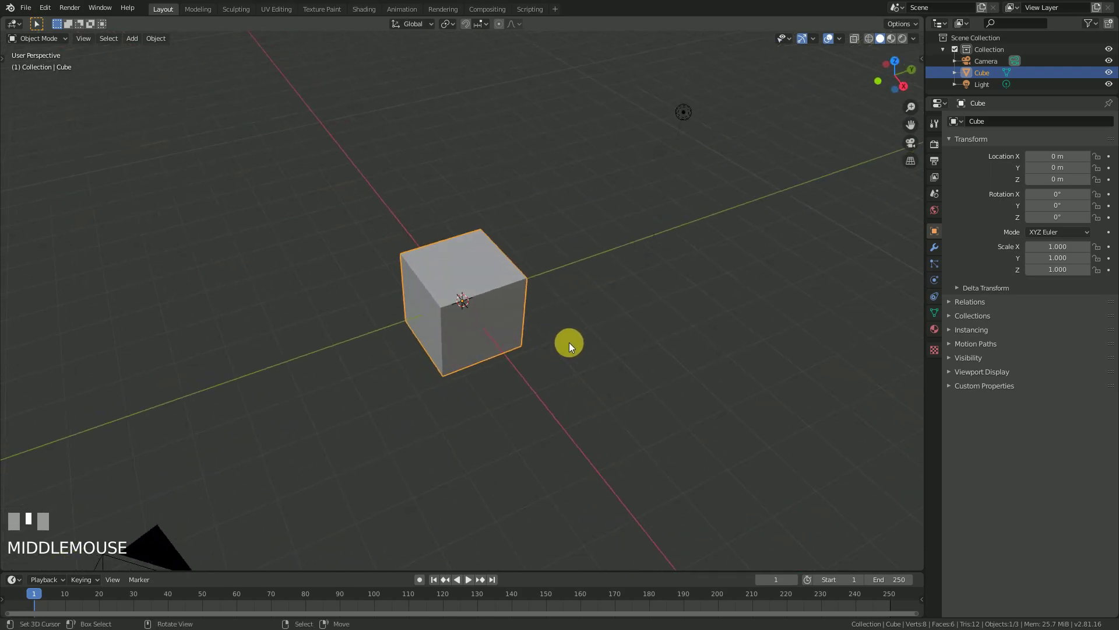